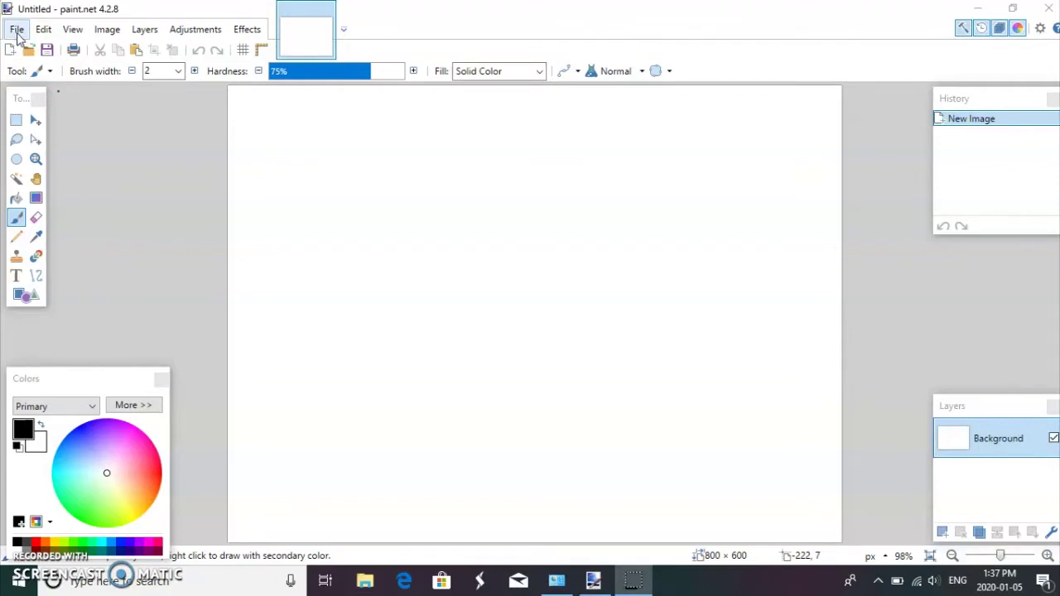
- Create a new image 2560 pixels wide and 1440 pixels high
left_click(17, 33)
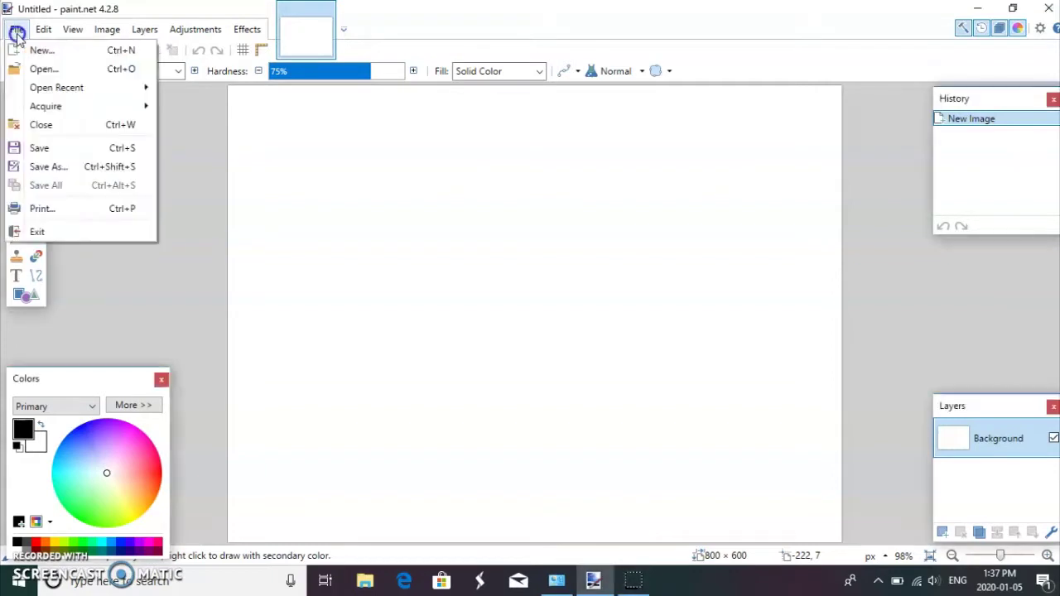
left_click(17, 33)
left_click(17, 32)
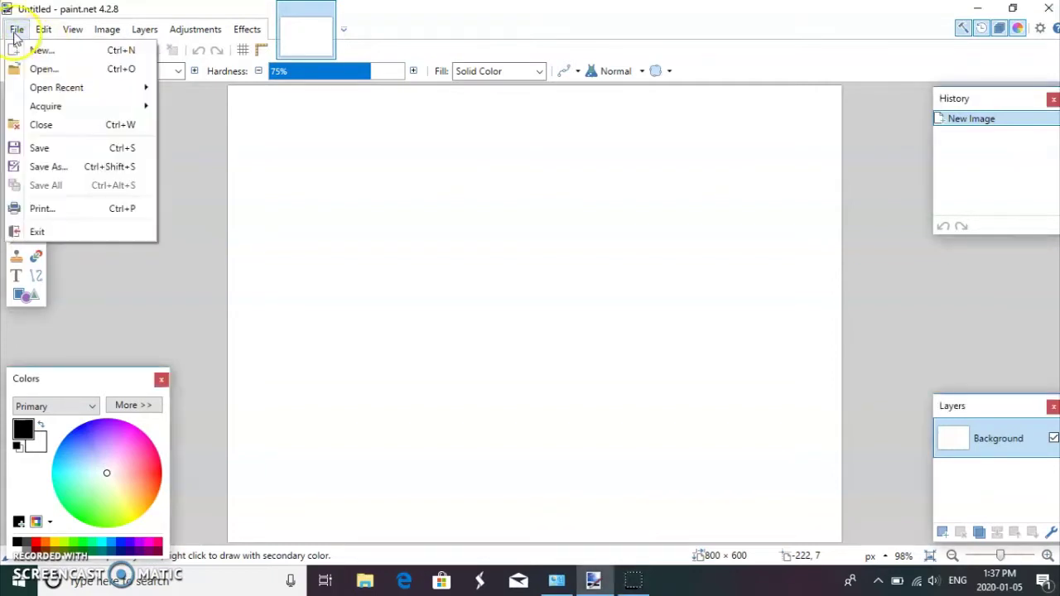
left_click(35, 50)
key("BackSpace")
type("2560")
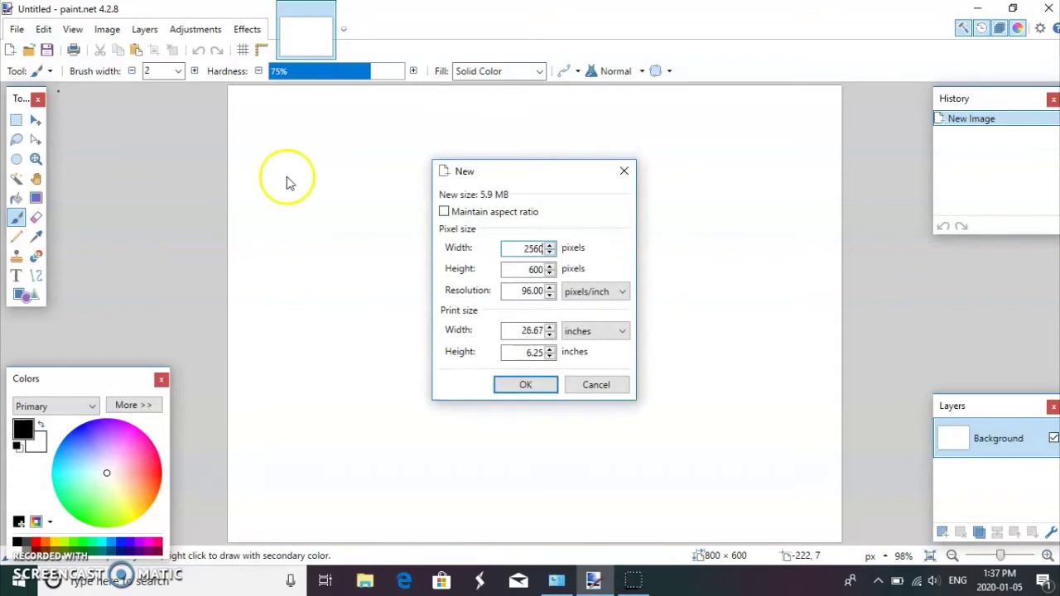
left_click(542, 270)
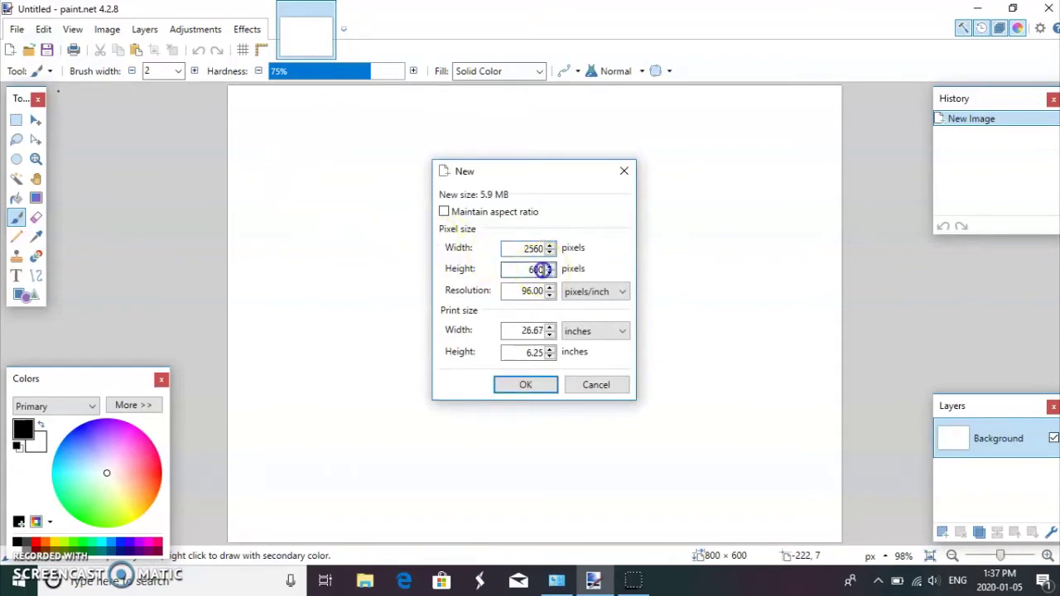
key("BackSpace")
key("BackSpace")
left_click(531, 387)
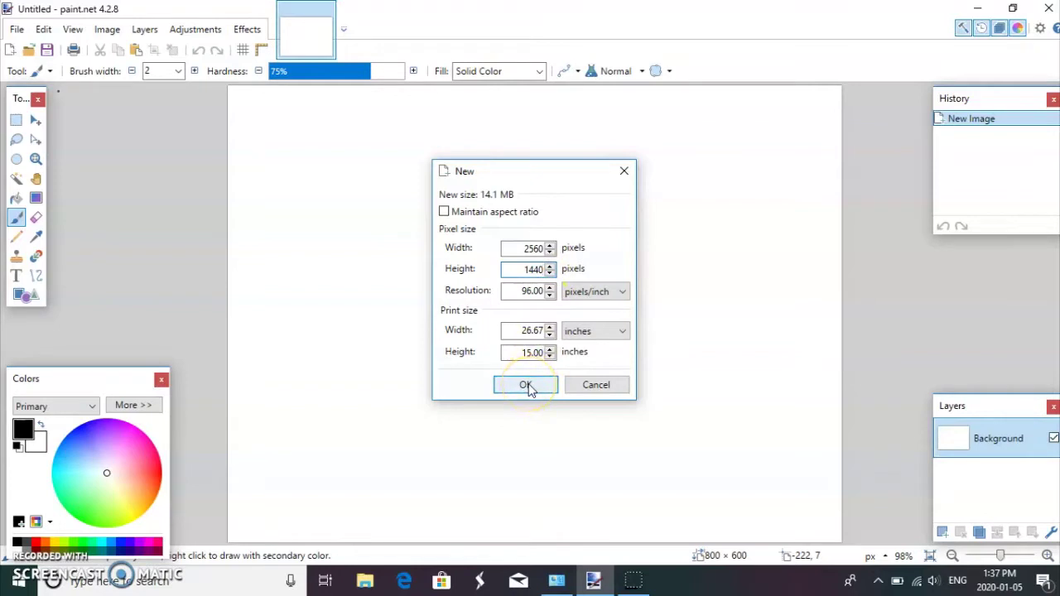
left_click(528, 384)
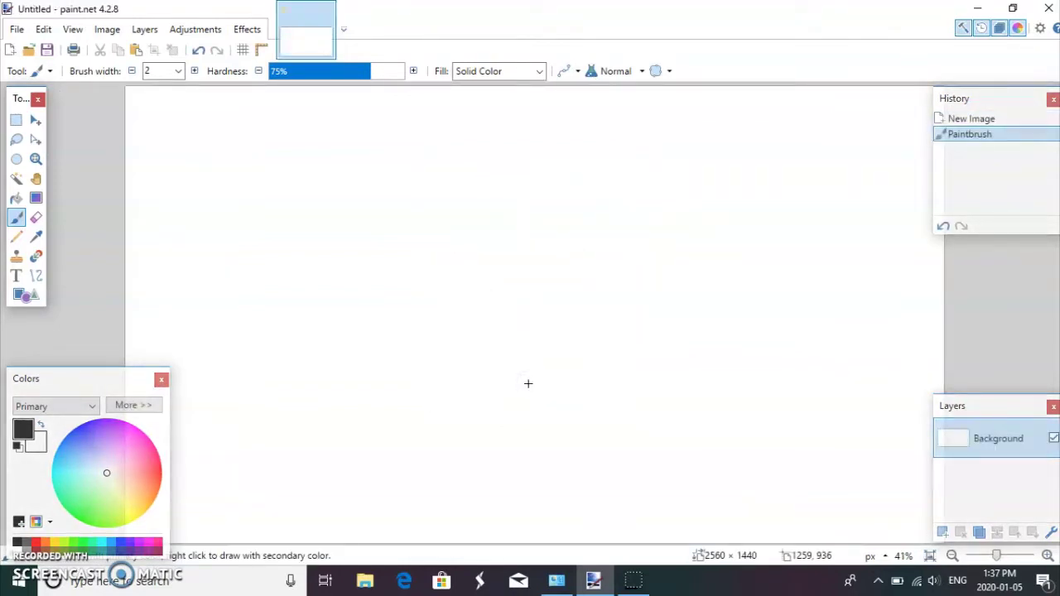
- Start the Julia Fractal render effect on the blank canvas and raise its Factor to 9.08
left_click(112, 458)
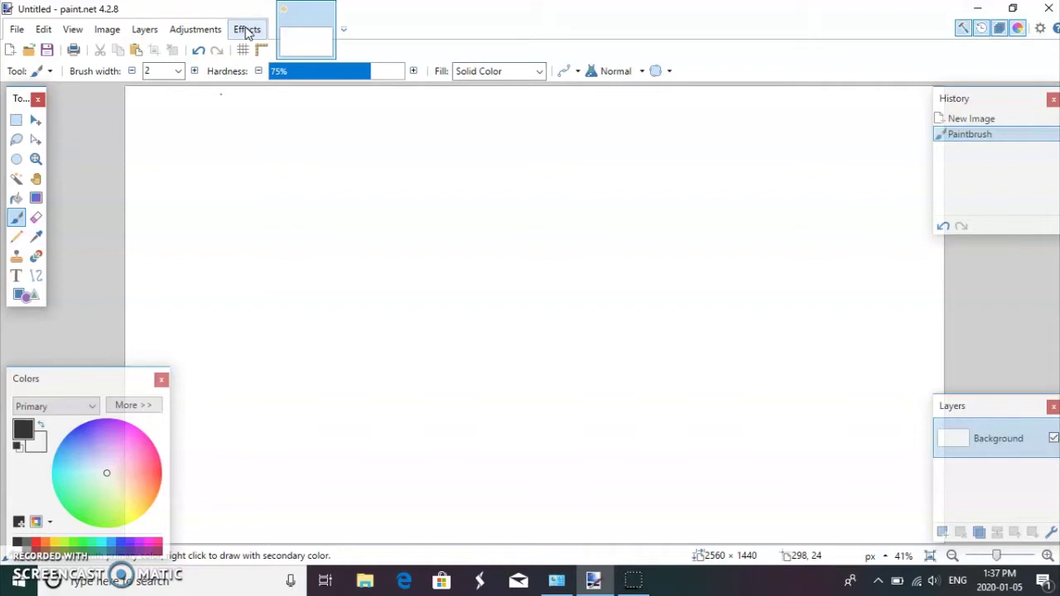
left_click(270, 86)
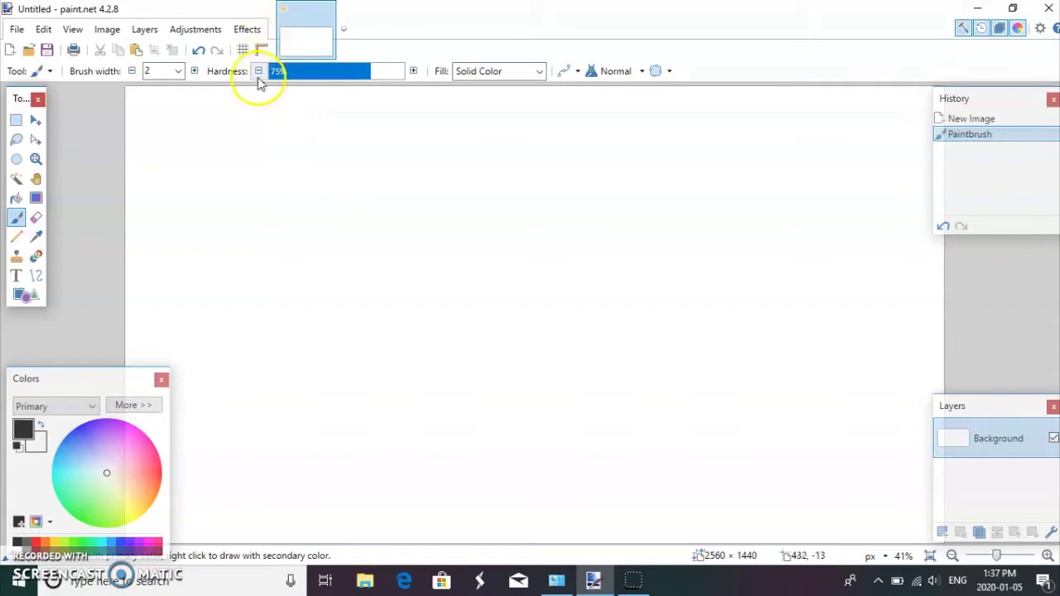
left_click(258, 31)
left_click(279, 144)
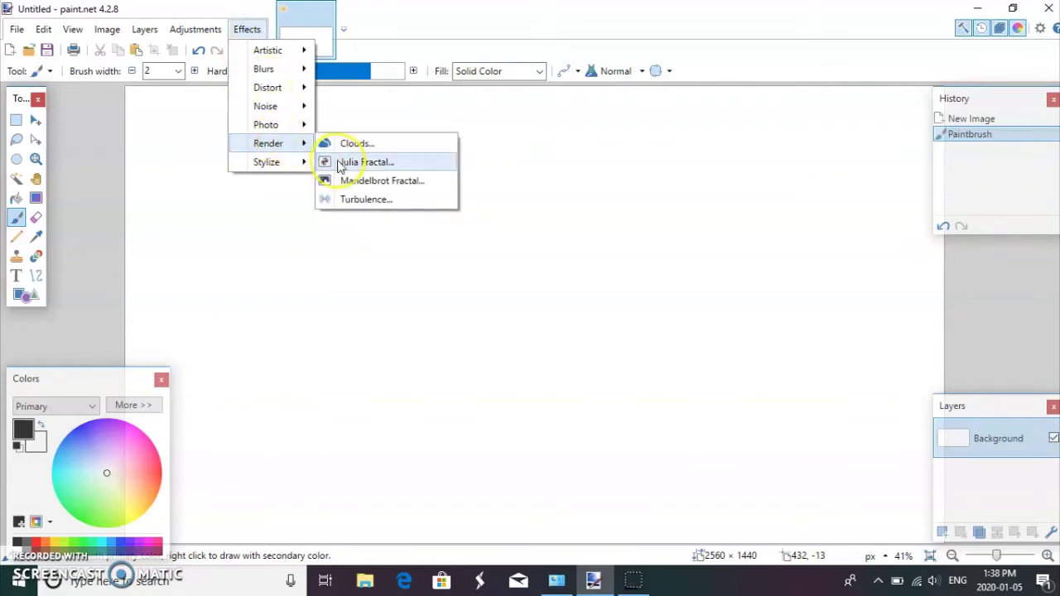
left_click(365, 162)
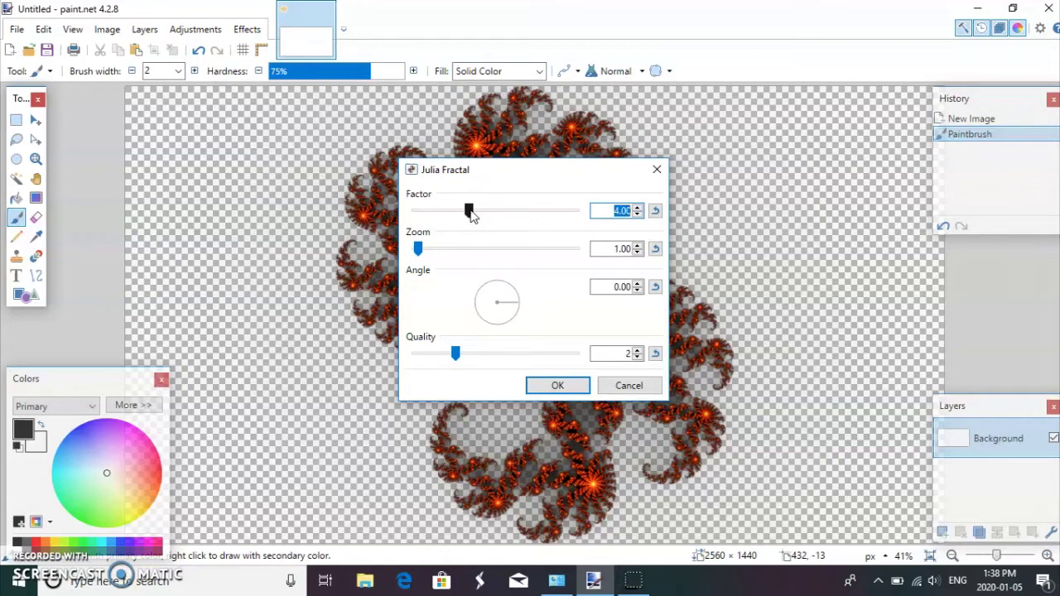
left_click(518, 213)
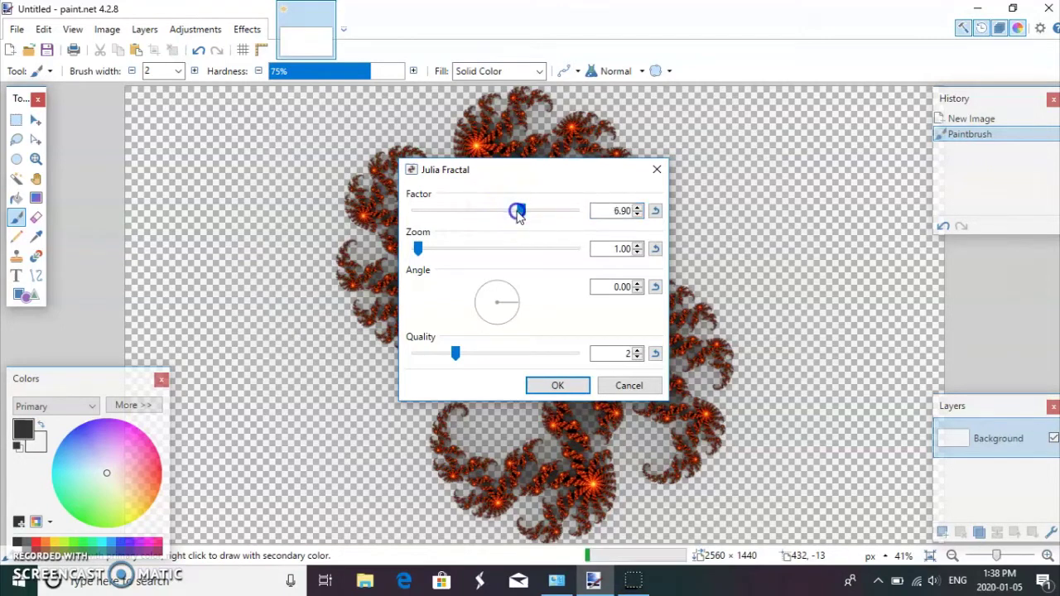
left_click(556, 212)
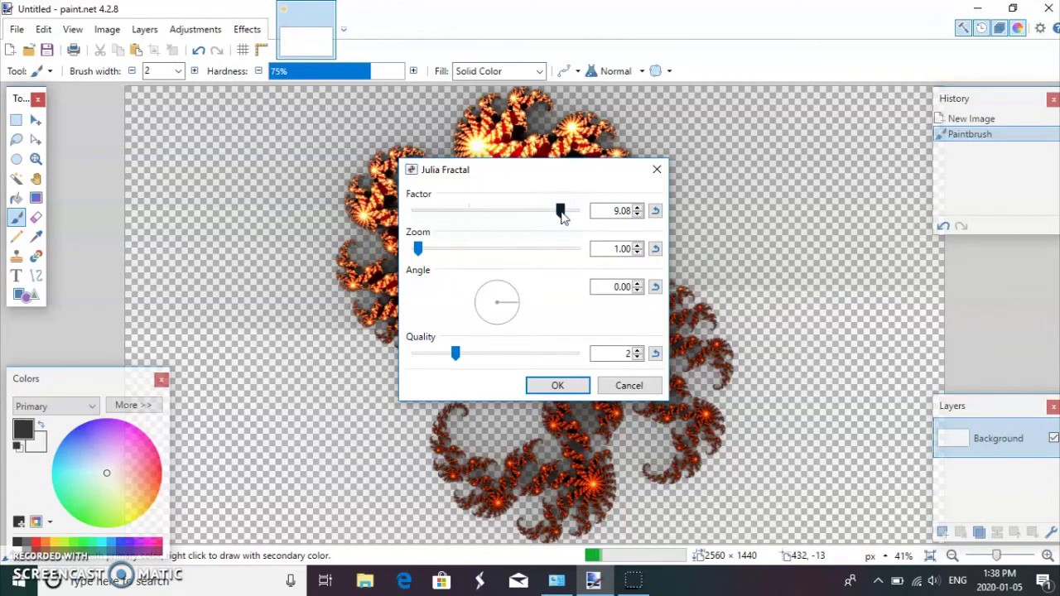
- Try fractal Zoom values of 29.89 and 20.45
left_click(419, 250)
left_click_drag(418, 249, 511, 249)
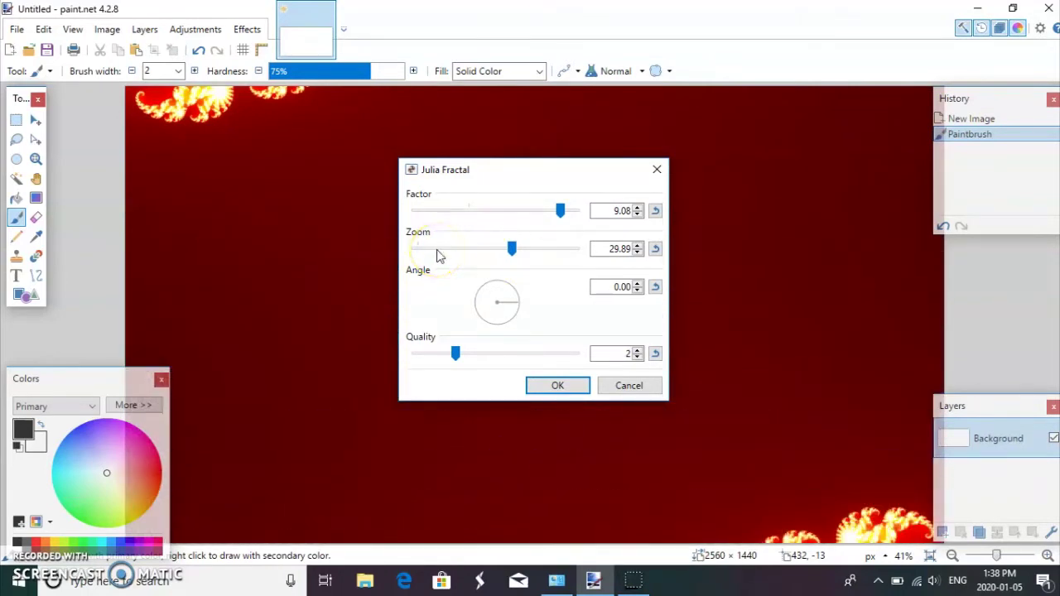
left_click(479, 265)
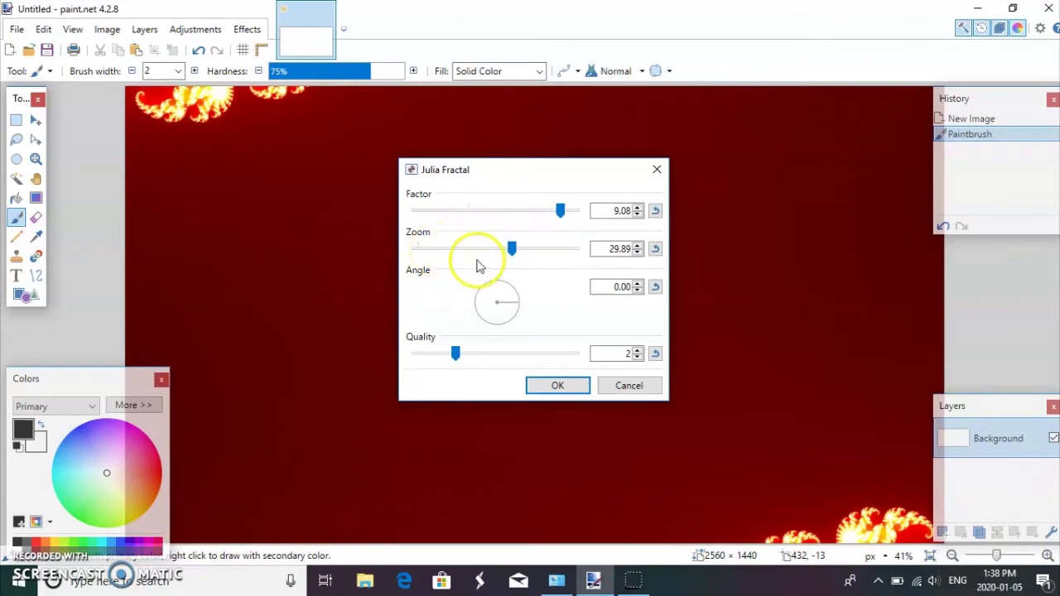
left_click(522, 253)
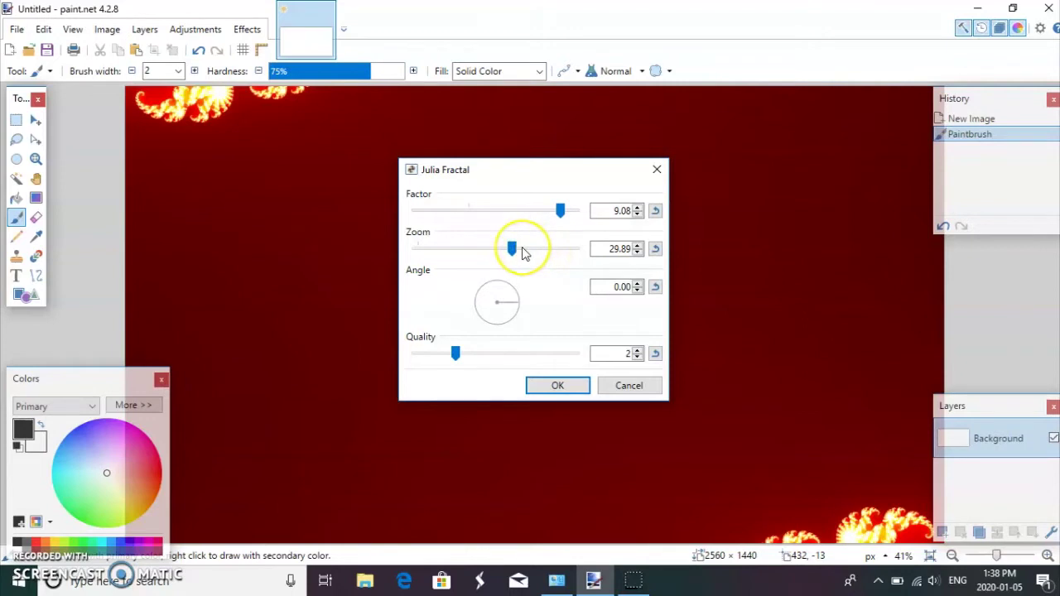
left_click(480, 251)
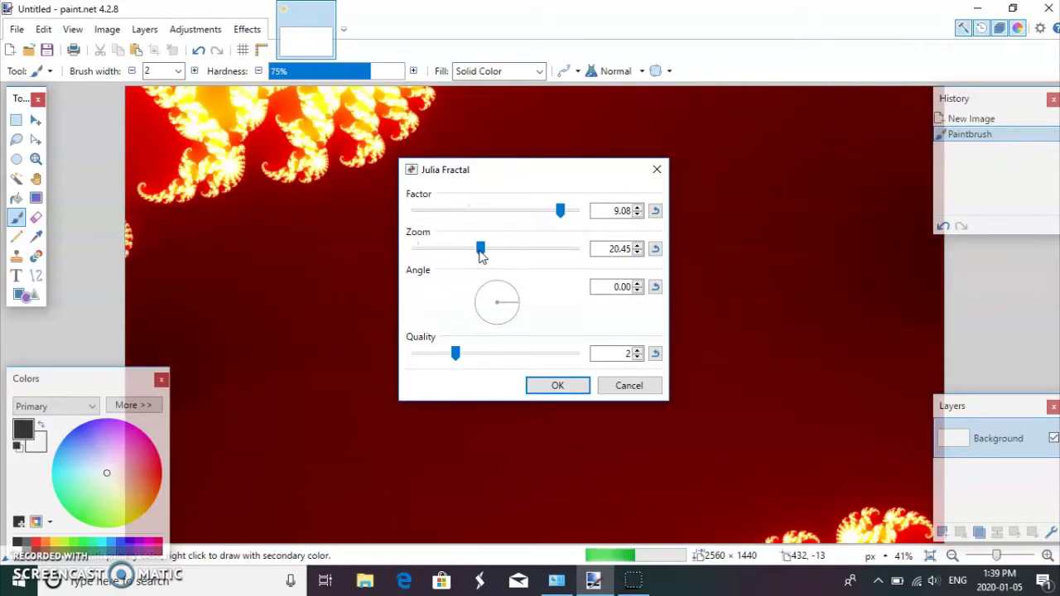
- Try lower fractal Zoom values of 0.45, 6.00 and 11.00
left_click(417, 249)
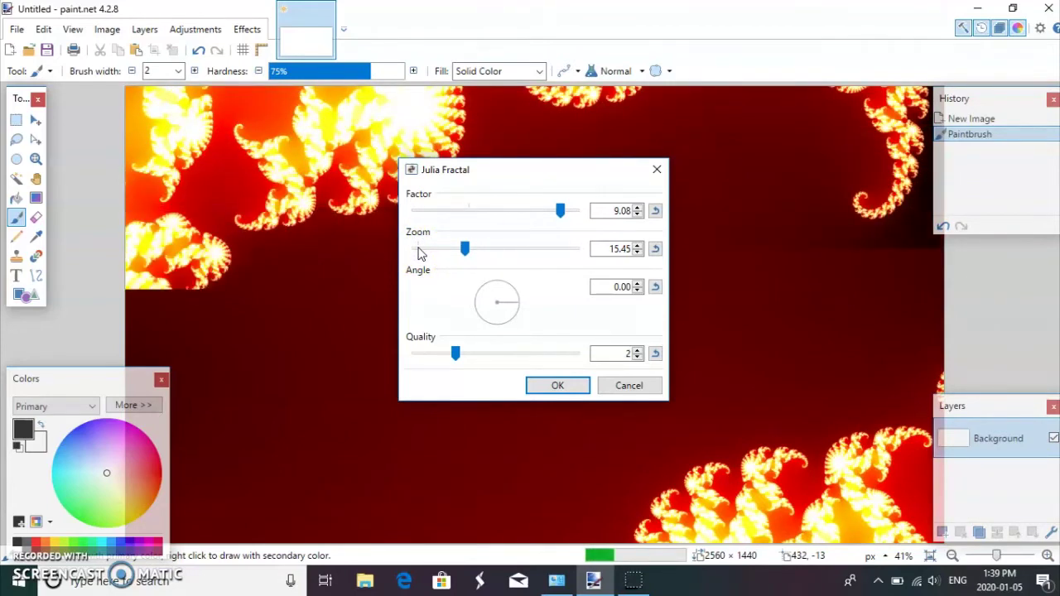
left_click(418, 250)
left_click(418, 250)
left_click(419, 249)
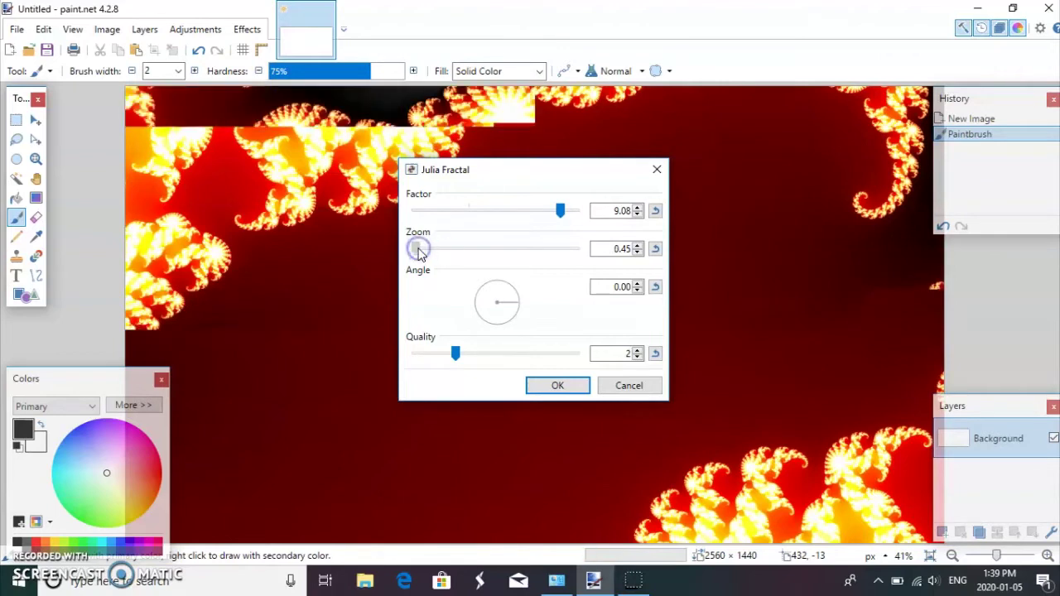
left_click(464, 258)
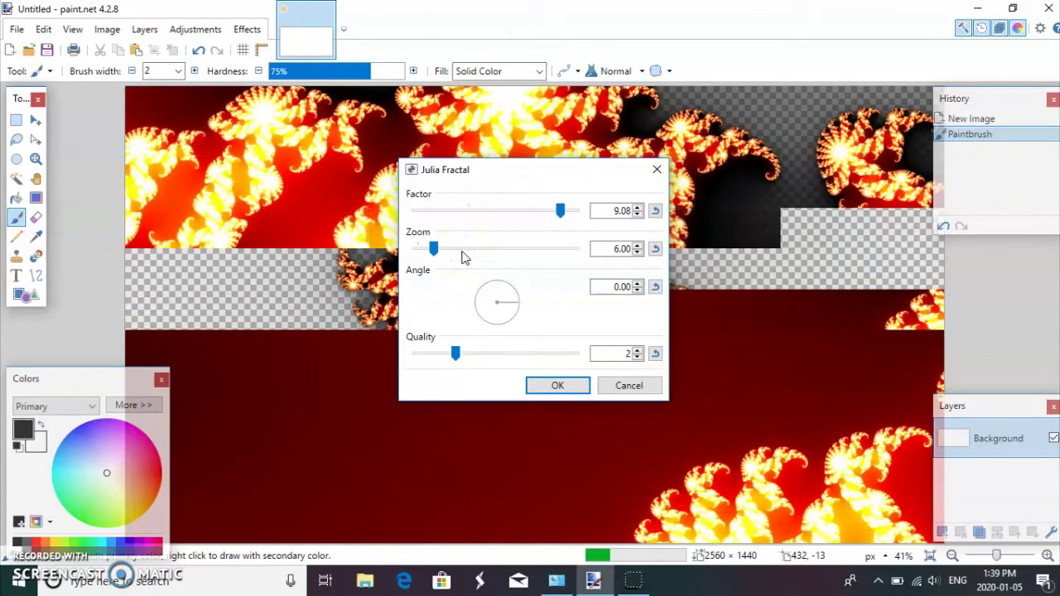
left_click(531, 258)
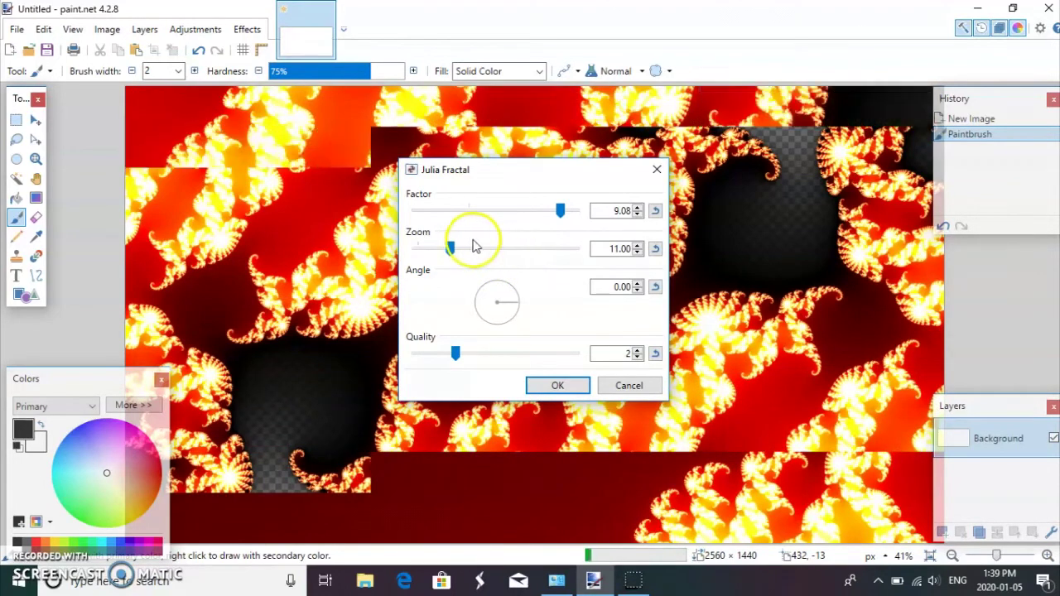
- Set the Julia fractal's Zoom to 27.80, trying 43.22 first
left_click_drag(452, 251, 555, 250)
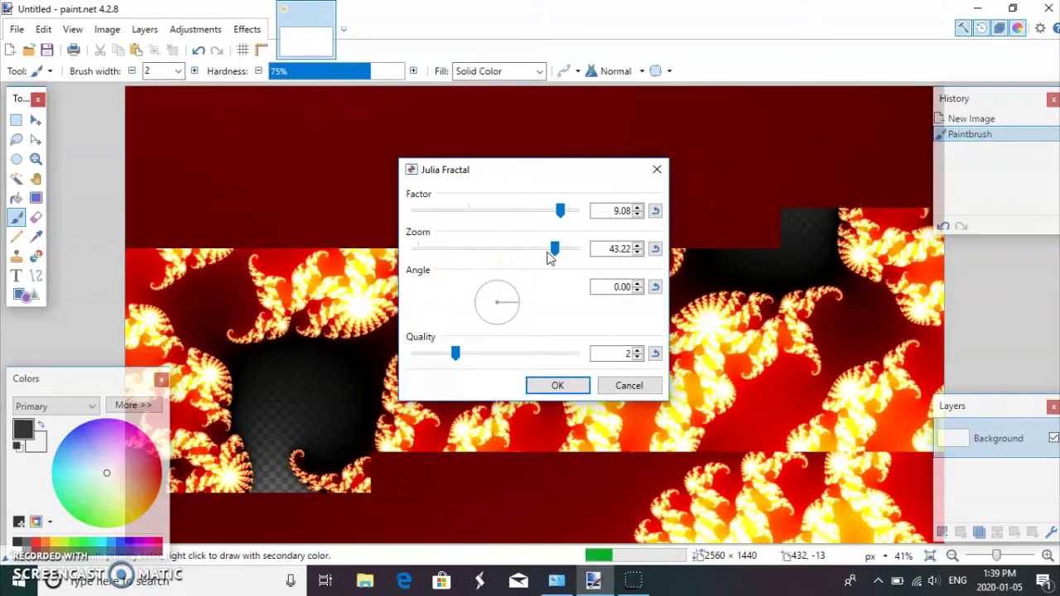
left_click(553, 250)
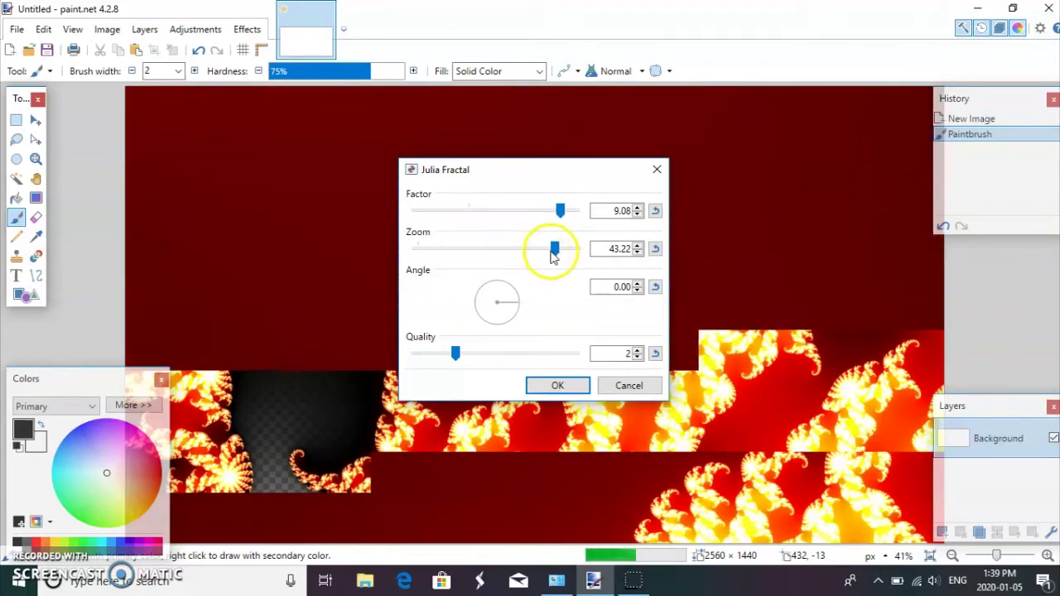
left_click_drag(553, 252, 499, 252)
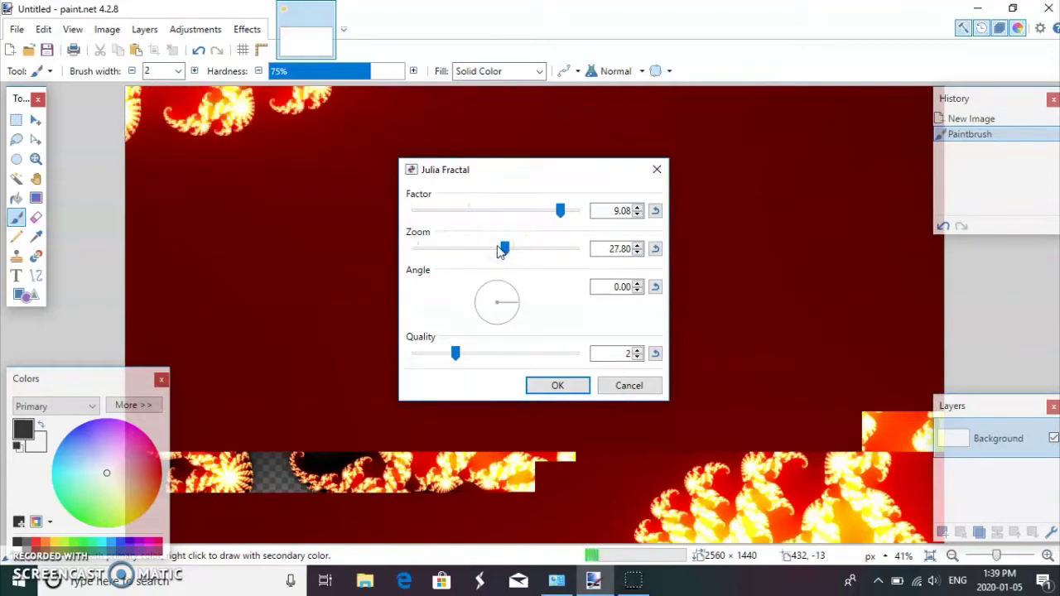
- Set the Julia fractal's Factor to 7.90 and apply the effect to the background
left_click(554, 384)
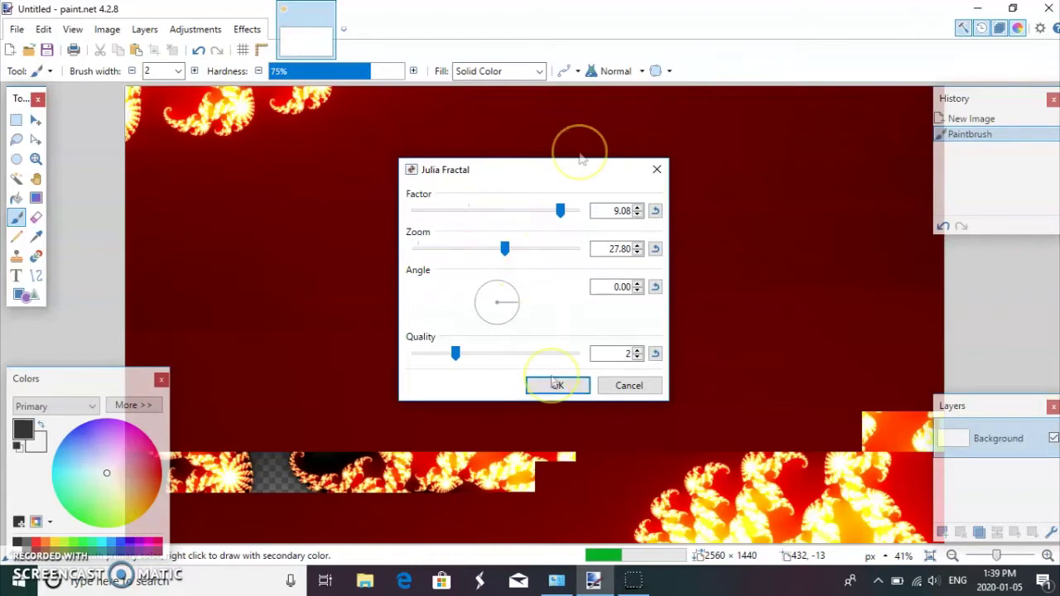
left_click(535, 211)
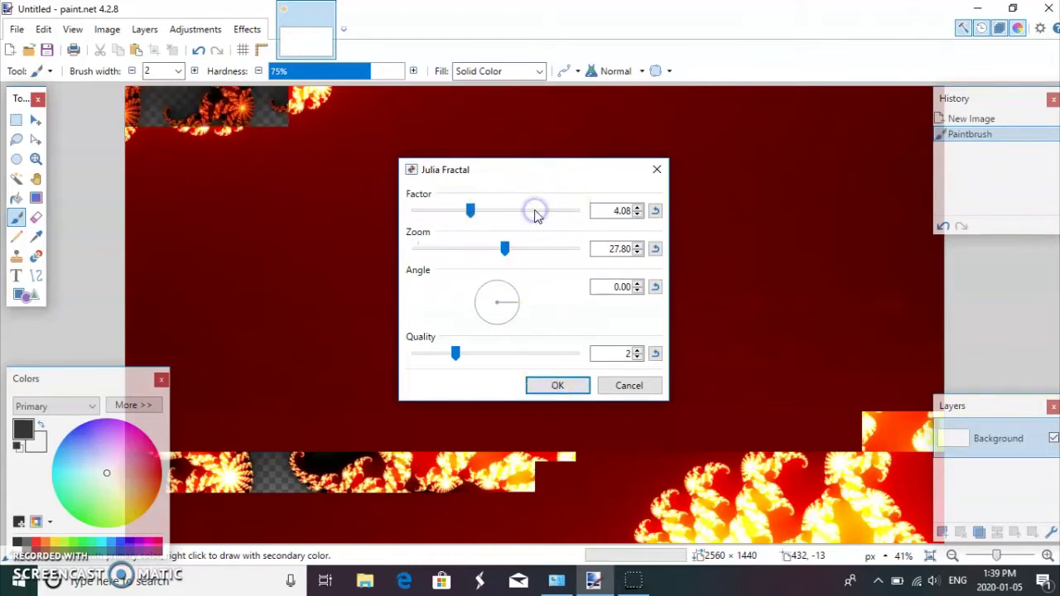
left_click(535, 211)
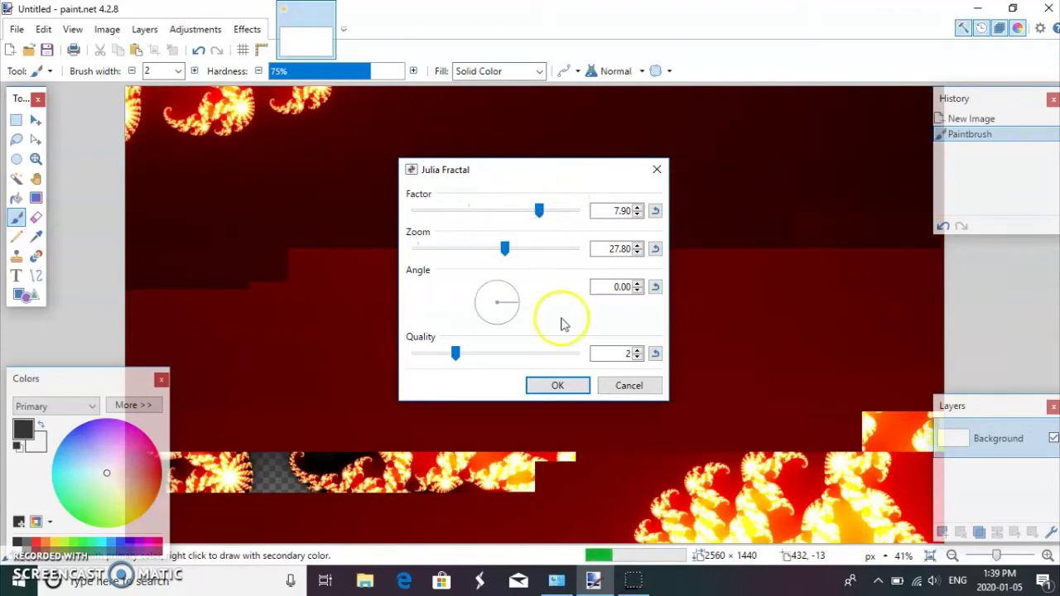
left_click(560, 385)
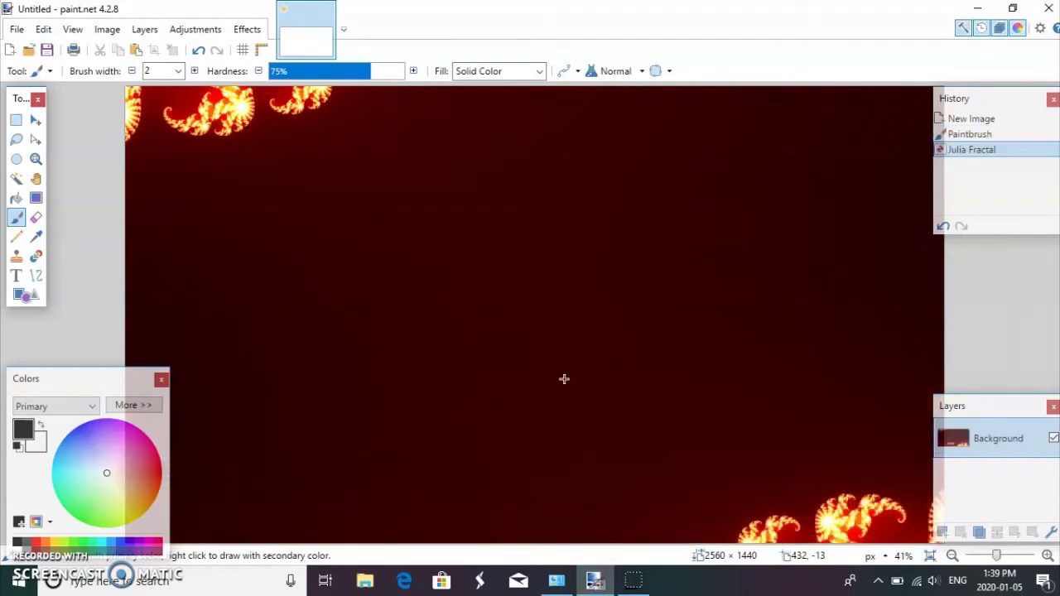
left_click(245, 29)
mouse_move(338, 175)
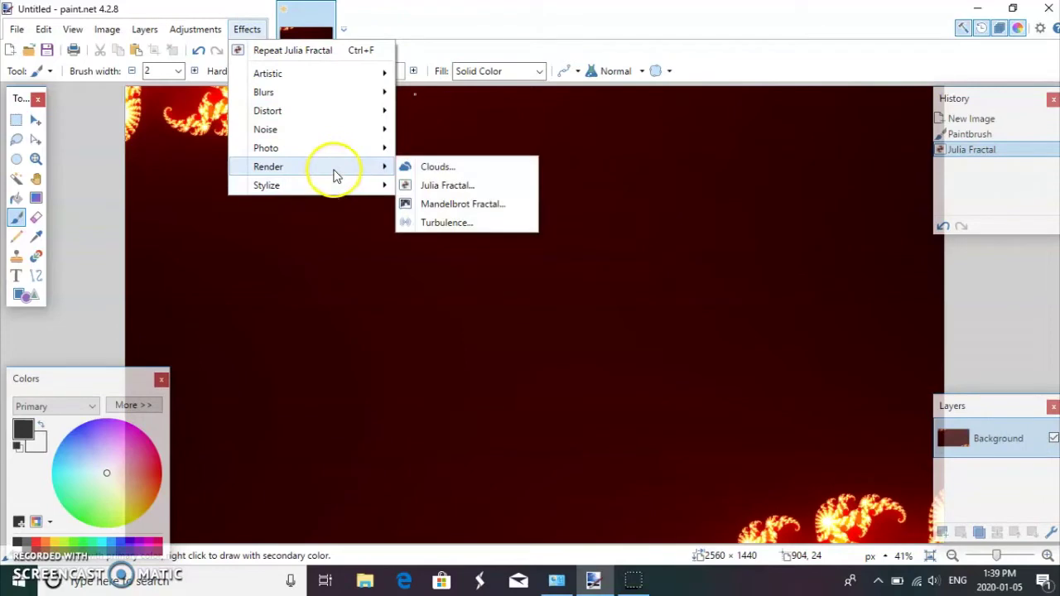
left_click(436, 168)
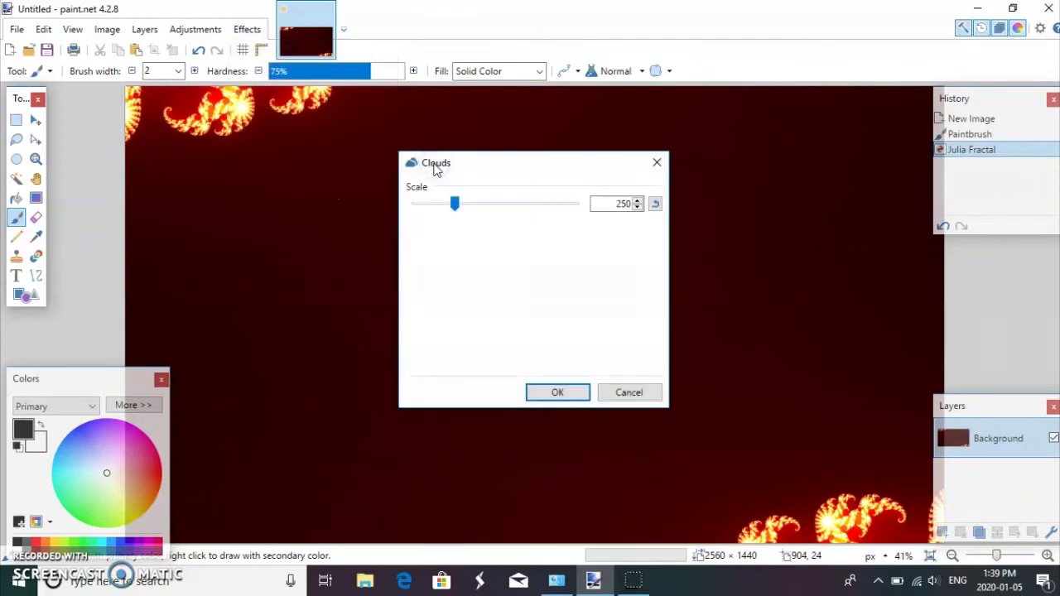
left_click(635, 392)
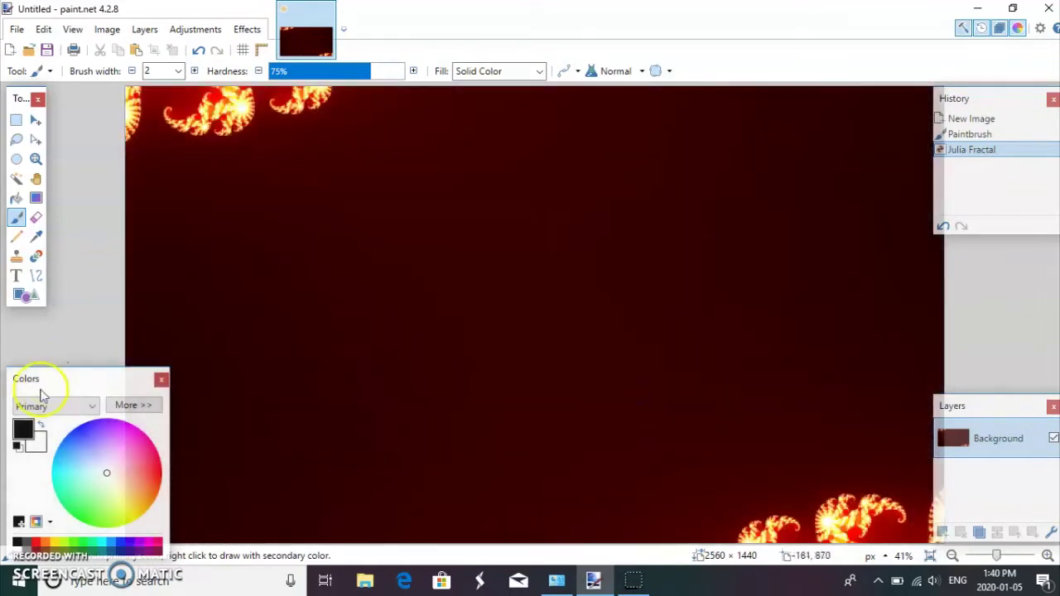
- Change the primary colour to orange
left_click(110, 473)
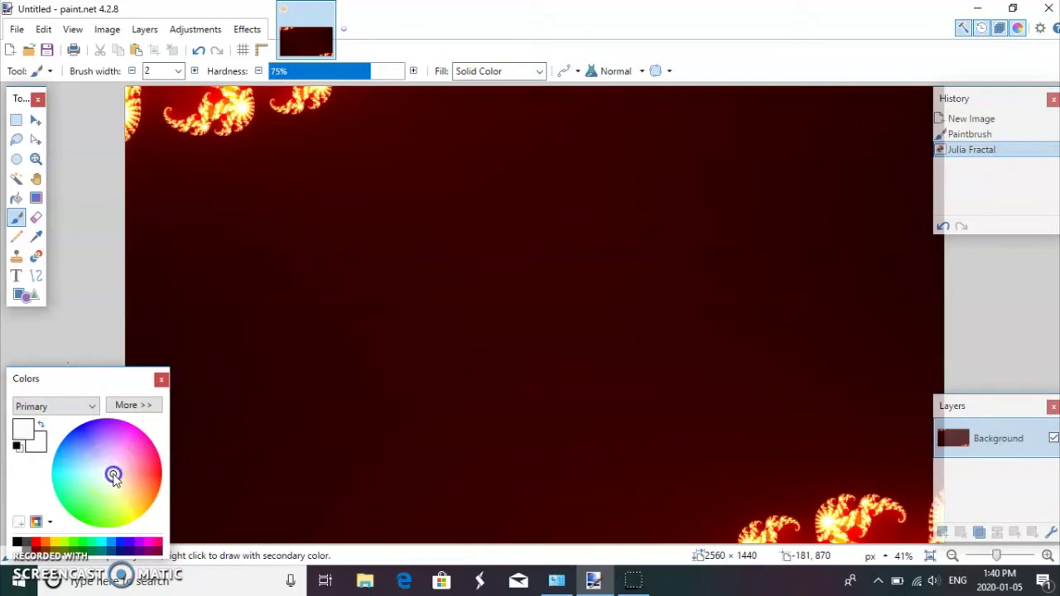
mouse_move(115, 477)
left_mouse_down()
mouse_move(144, 479)
mouse_move(148, 510)
mouse_move(83, 525)
mouse_move(39, 477)
mouse_move(68, 425)
mouse_move(152, 427)
mouse_move(142, 441)
left_mouse_up()
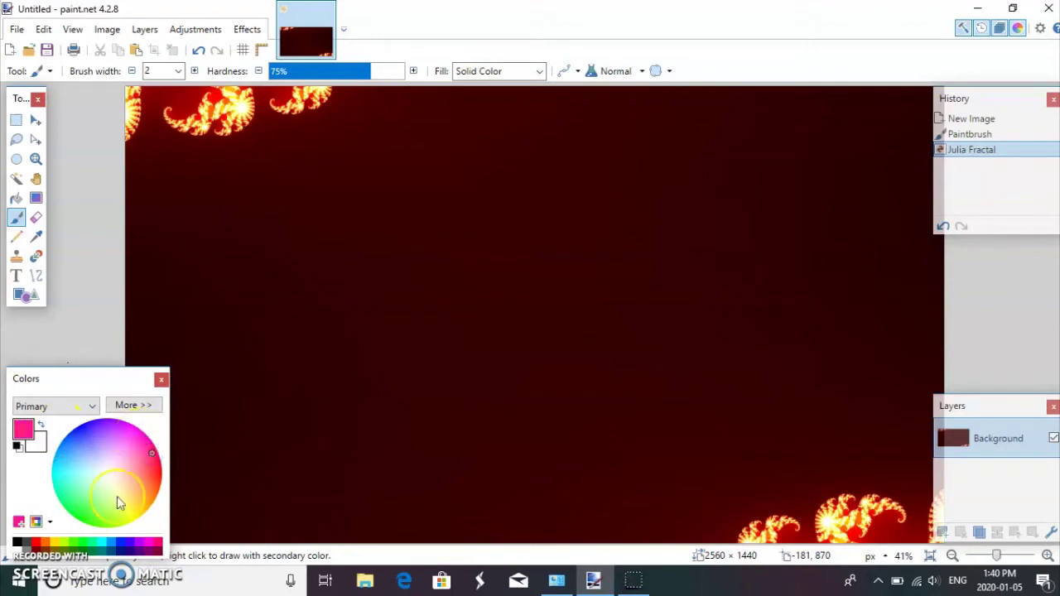
left_click(50, 541)
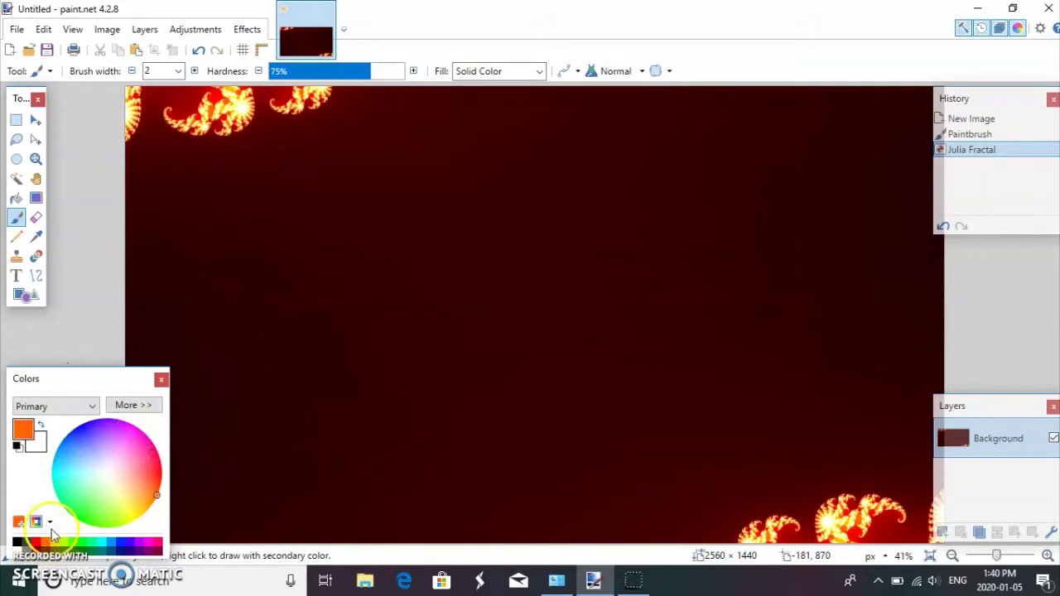
- Open the Clouds render effect for the background
left_click(250, 29)
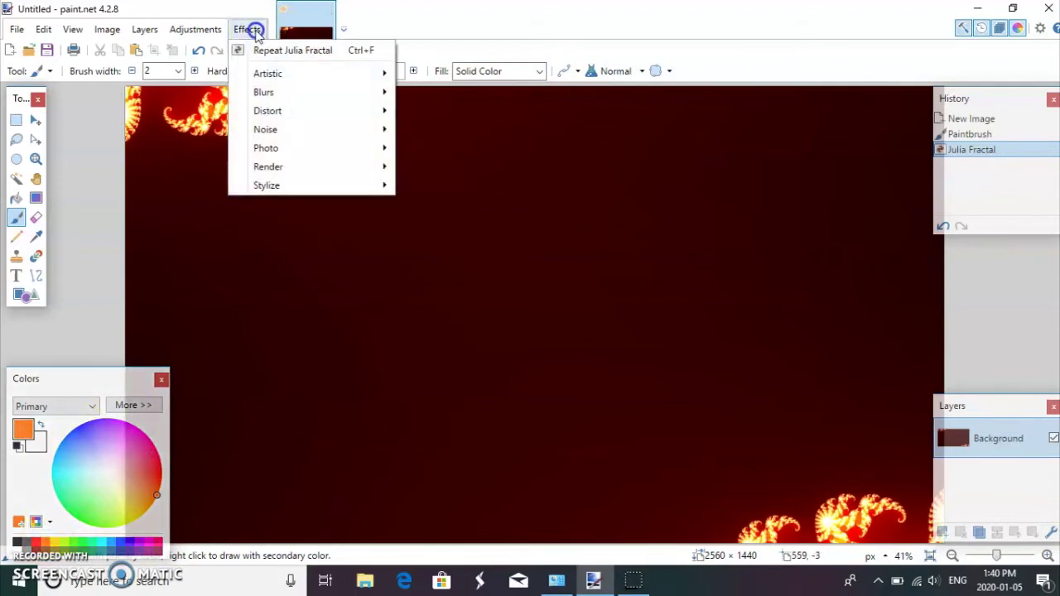
mouse_move(372, 166)
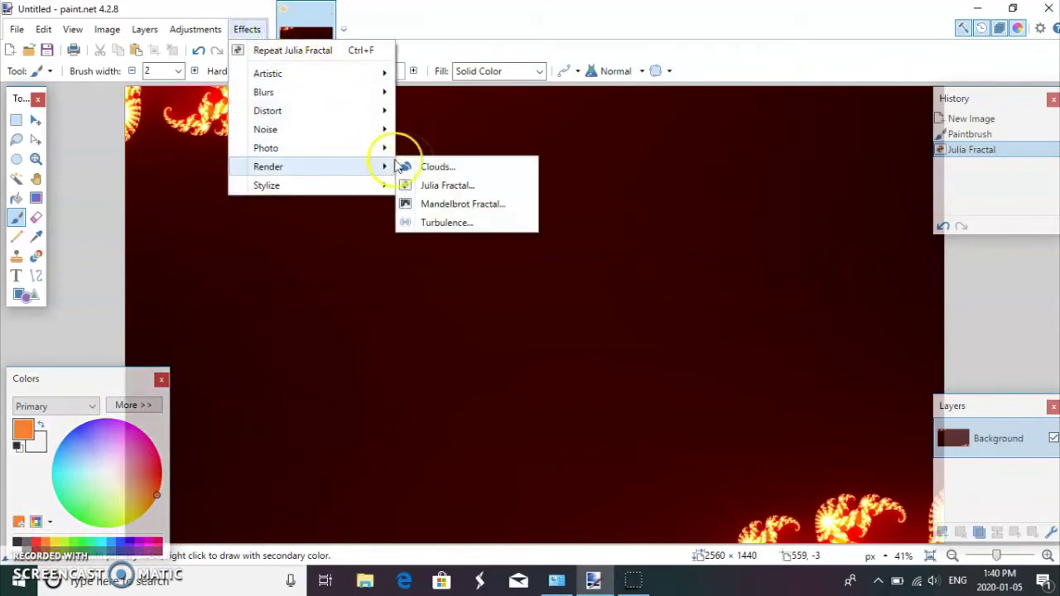
left_click(419, 166)
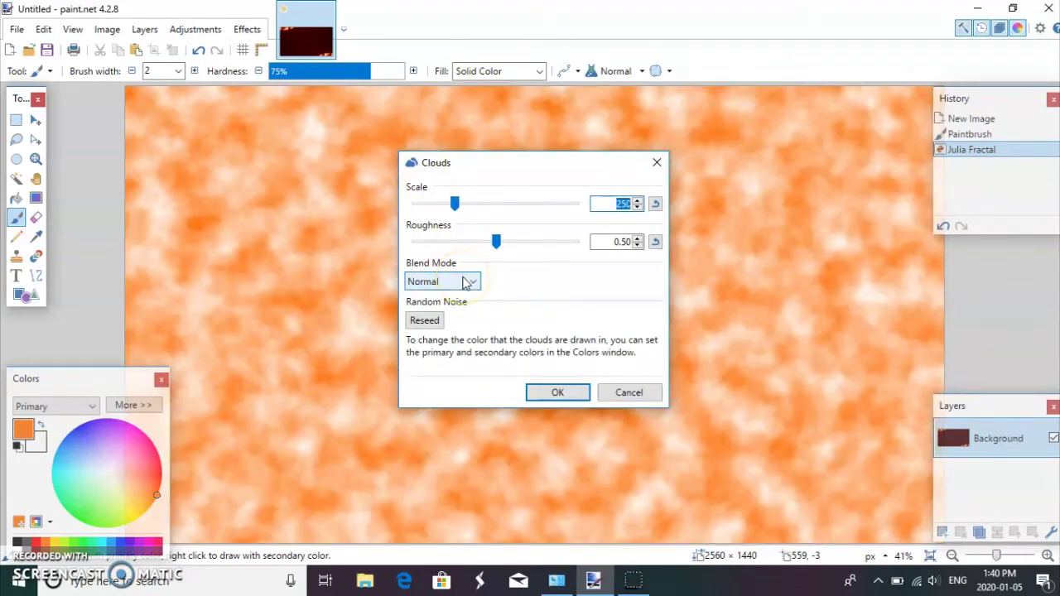
- Try the Multiply, Additive, Color Burn and Color Dodge blend modes for the clouds
left_click(465, 281)
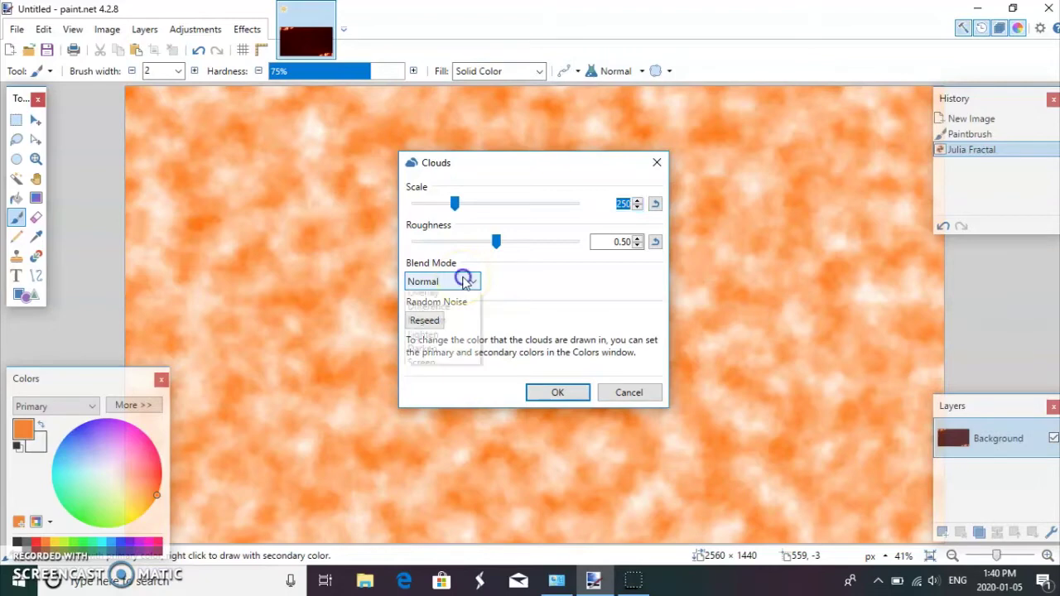
left_click(457, 313)
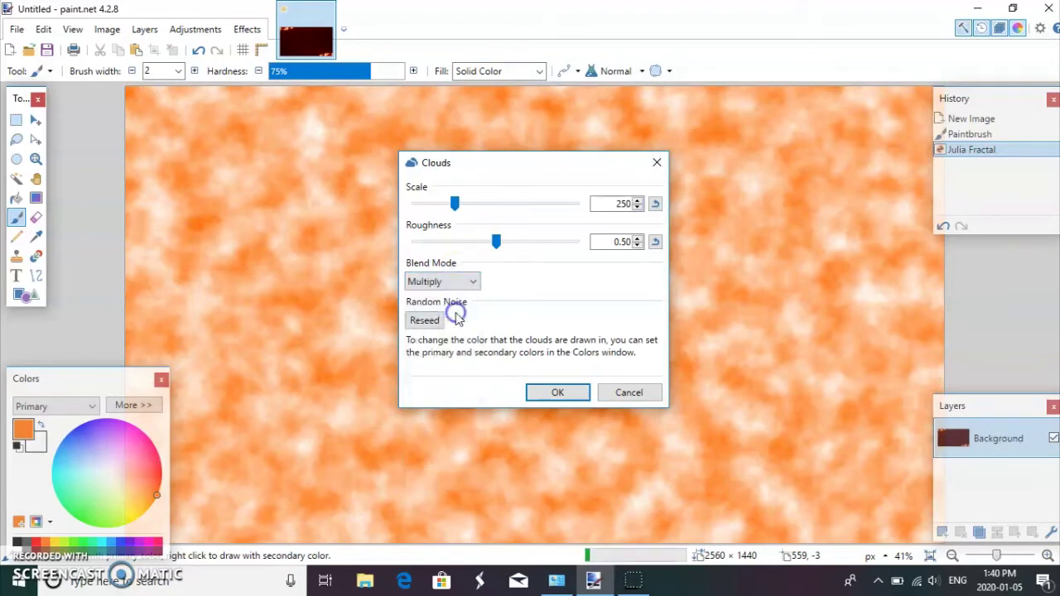
left_click(472, 285)
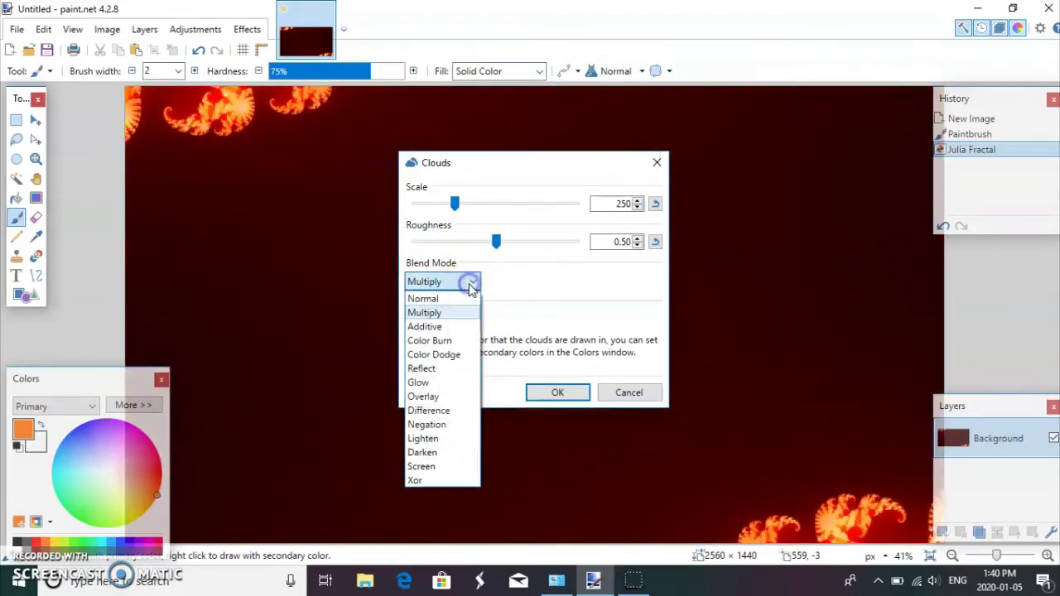
left_click(447, 328)
left_click(468, 283)
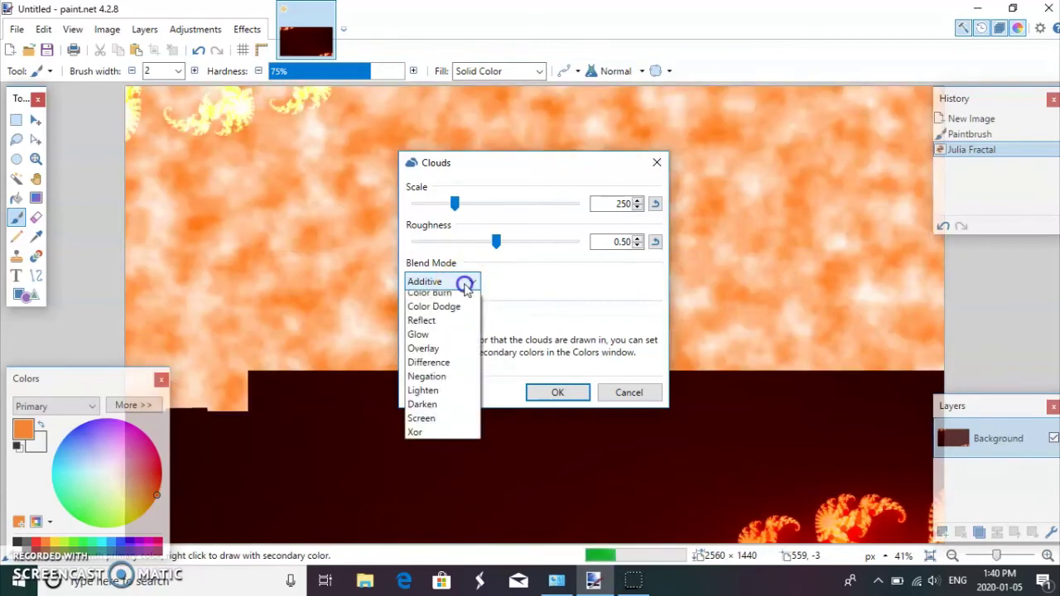
left_click(455, 343)
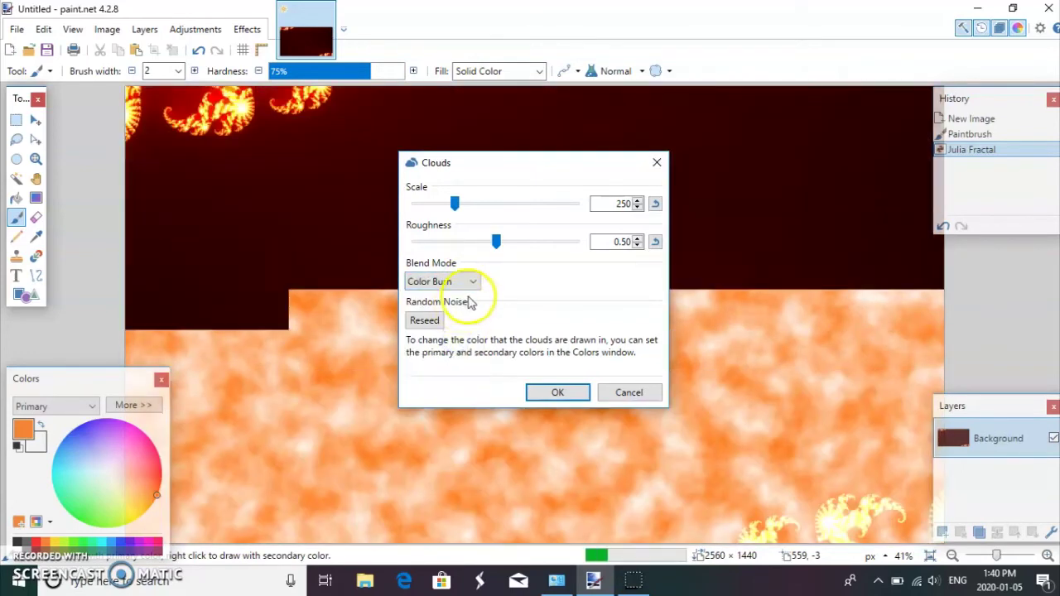
left_click(446, 282)
left_click(450, 354)
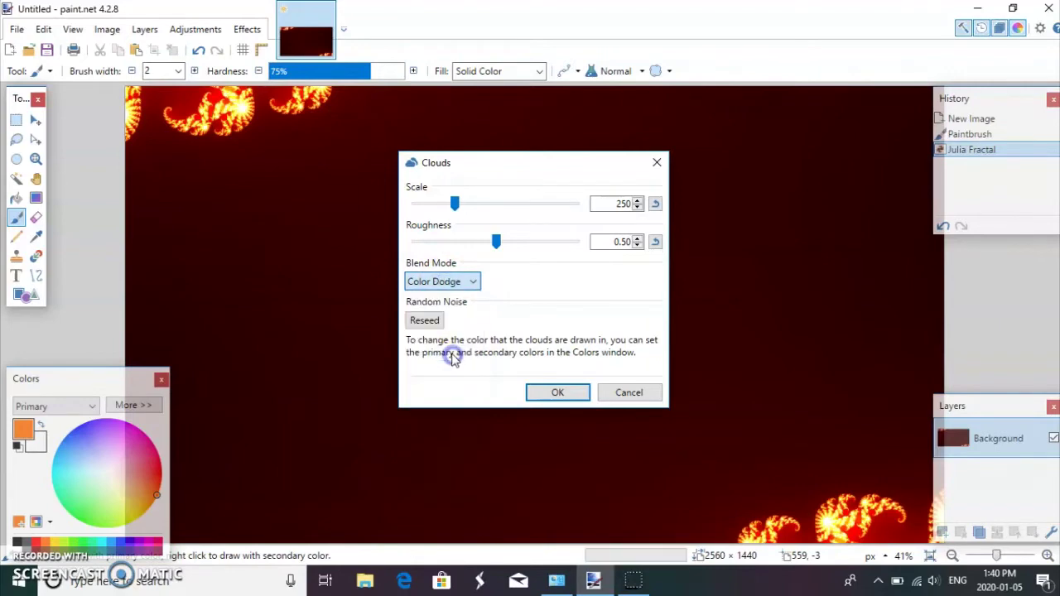
- Try the Negation, Lighten, Screen, Xor and Additive blend modes for the clouds
left_click(470, 282)
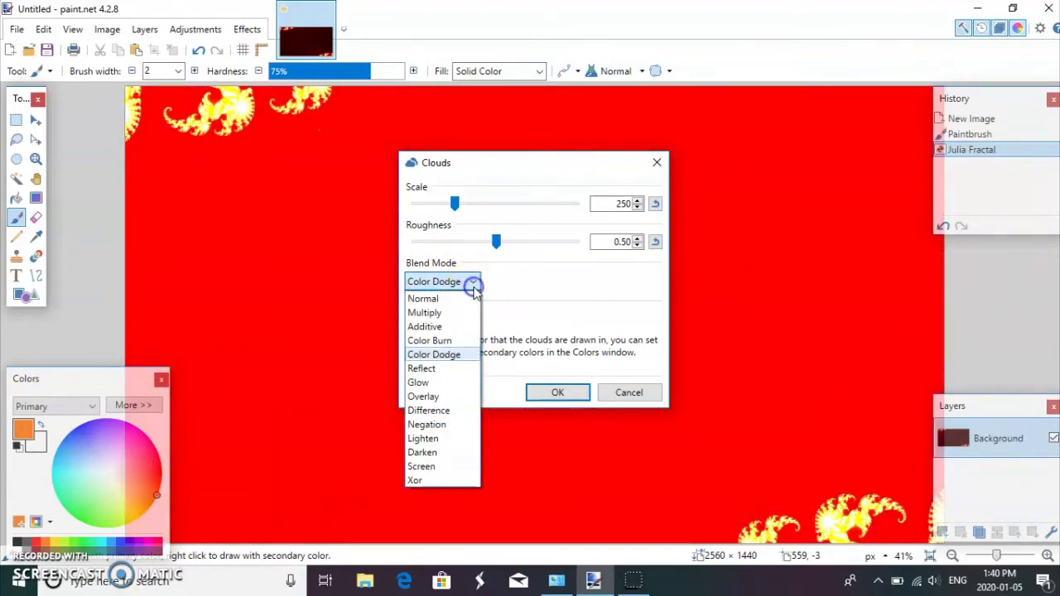
left_click(445, 430)
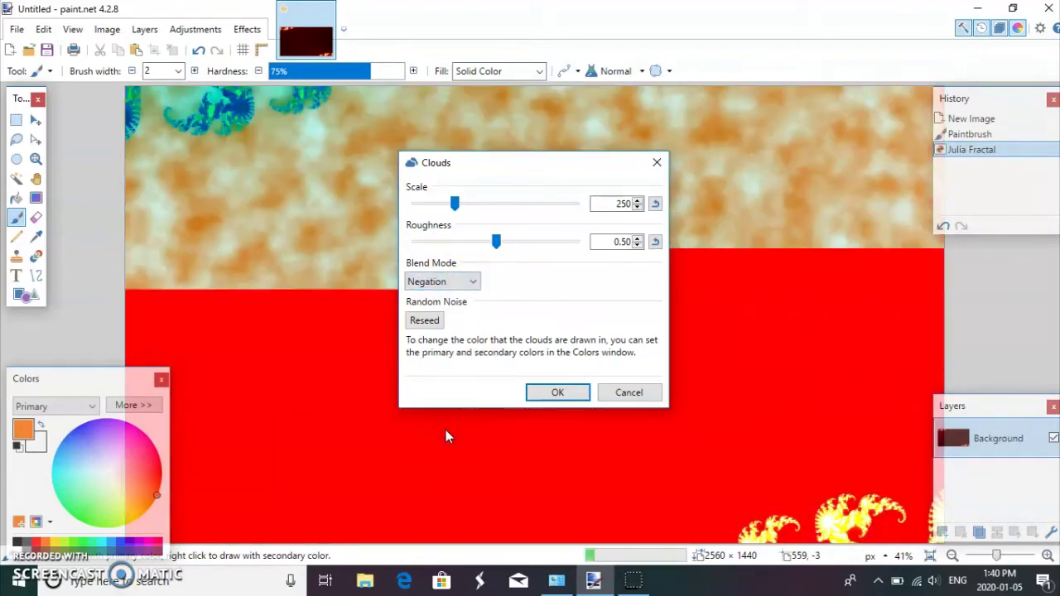
left_click(449, 282)
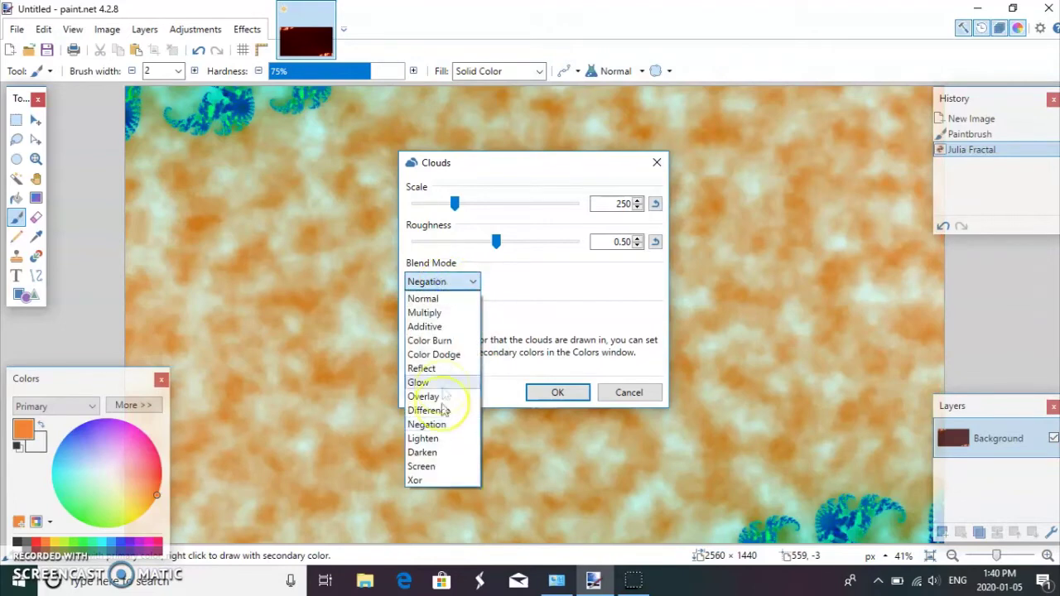
left_click(442, 438)
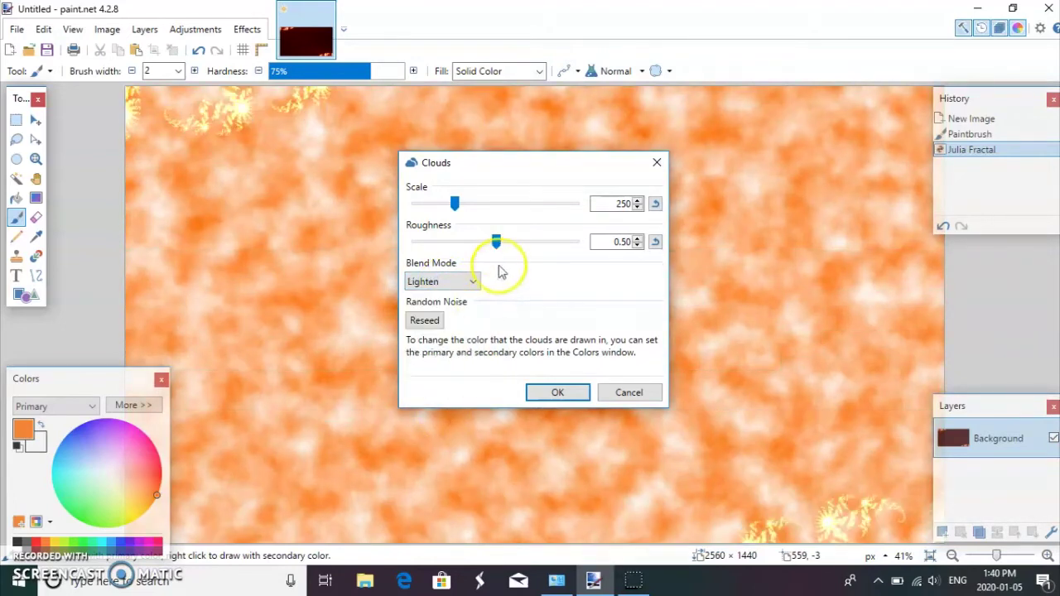
left_click(457, 282)
left_click(439, 466)
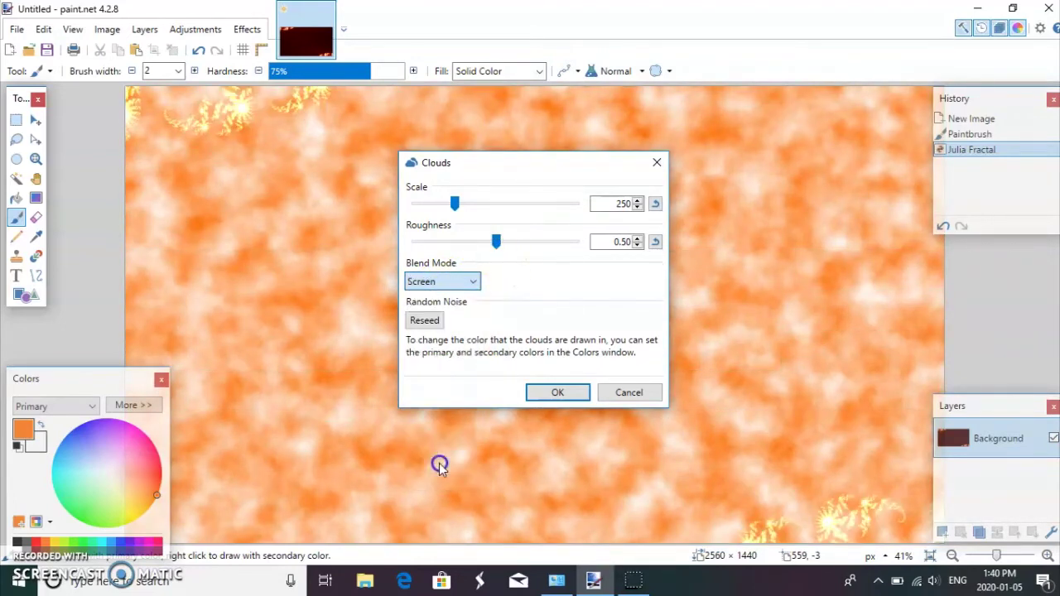
left_click(441, 448)
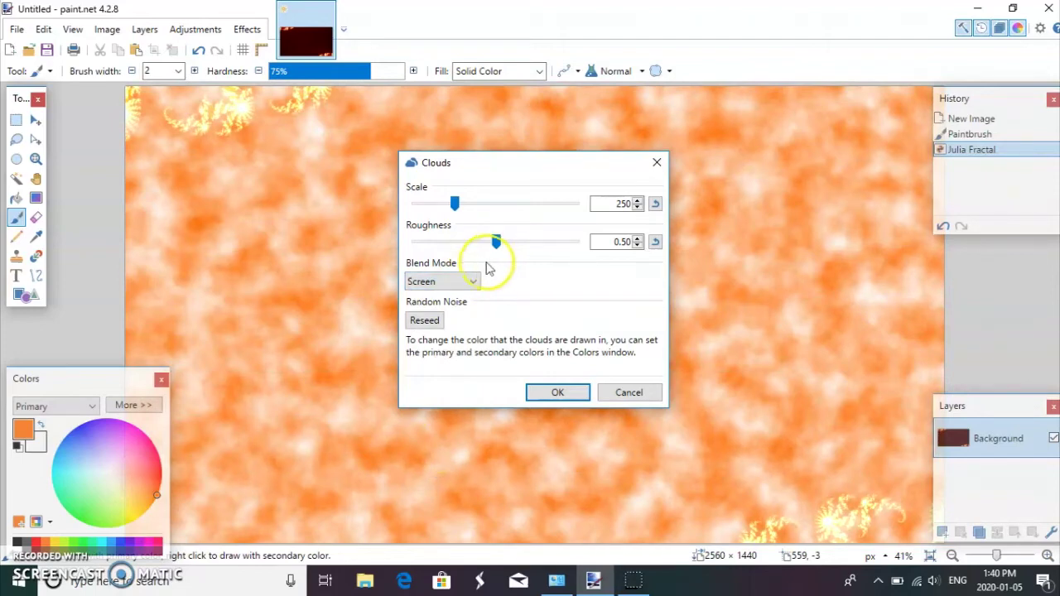
left_click(455, 281)
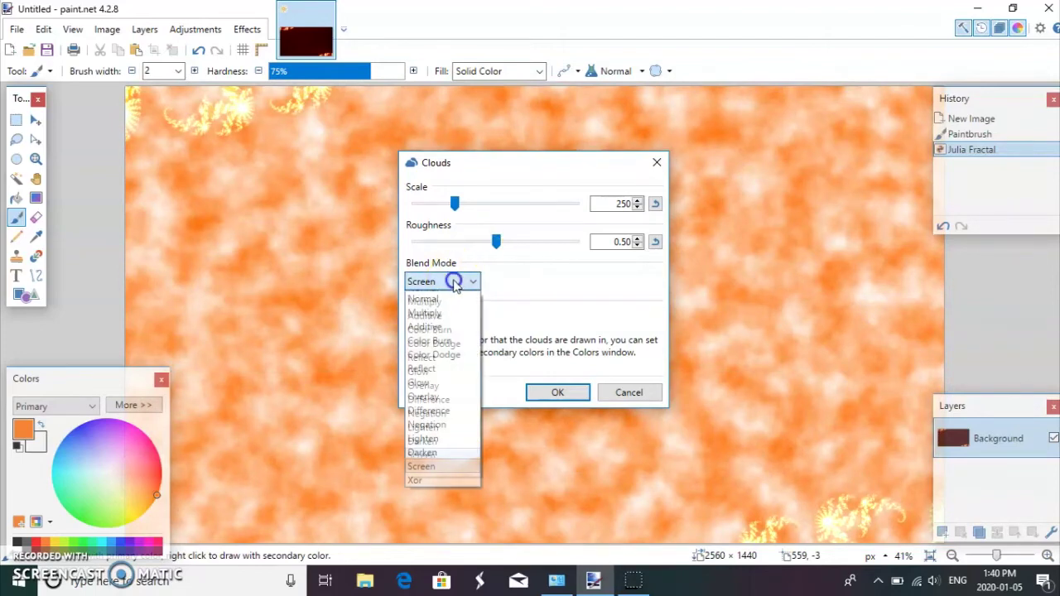
left_click(422, 480)
left_click(467, 280)
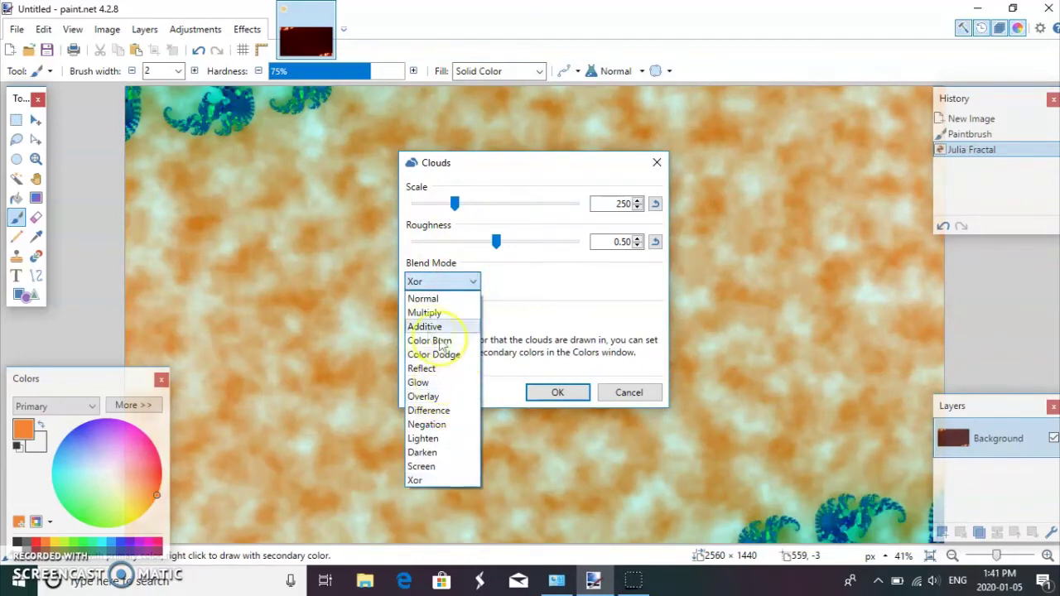
left_click(423, 328)
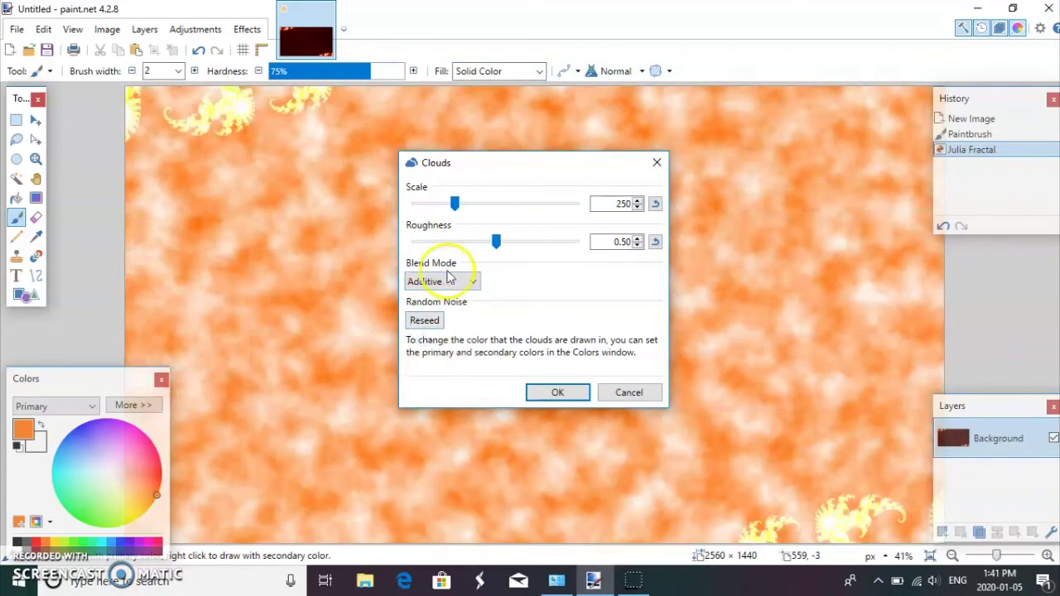
- Set the clouds' Blend Mode to Color Dodge and Scale to 259, and apply the effect to the background
left_click(454, 283)
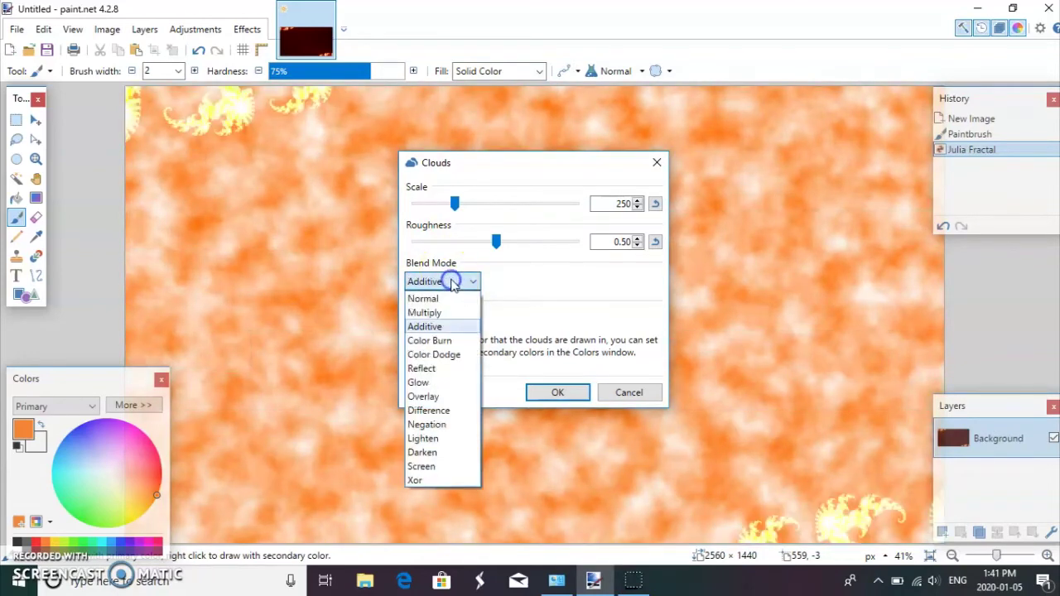
left_click(450, 355)
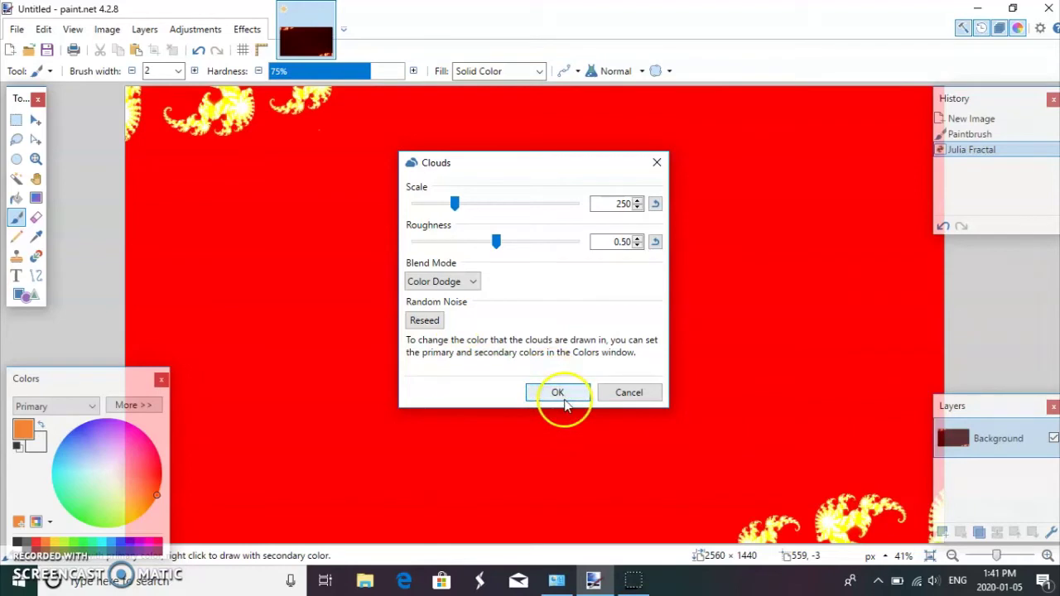
left_click(522, 208)
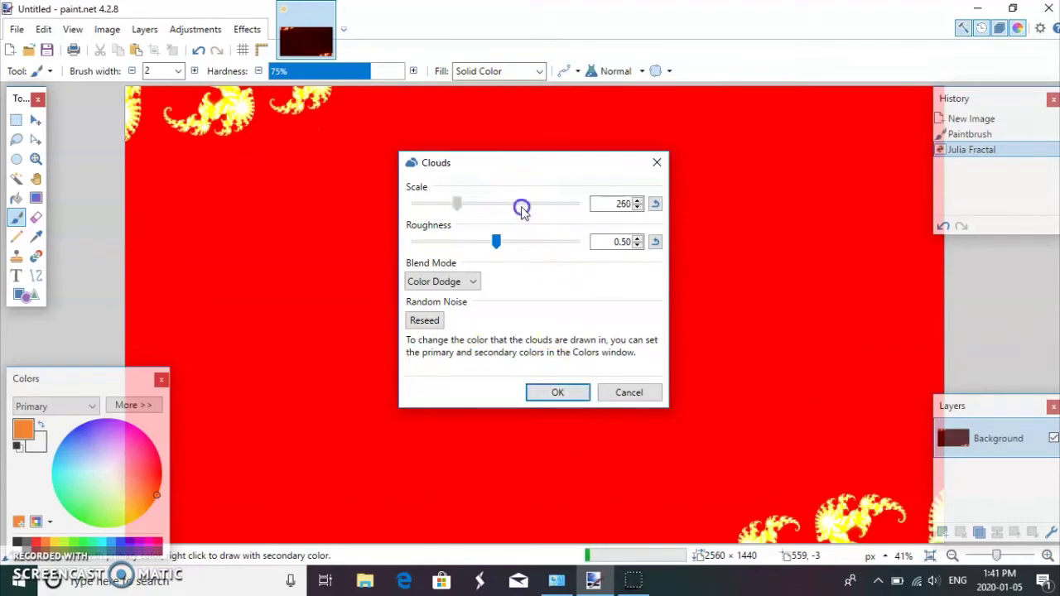
left_click_drag(459, 206, 478, 204)
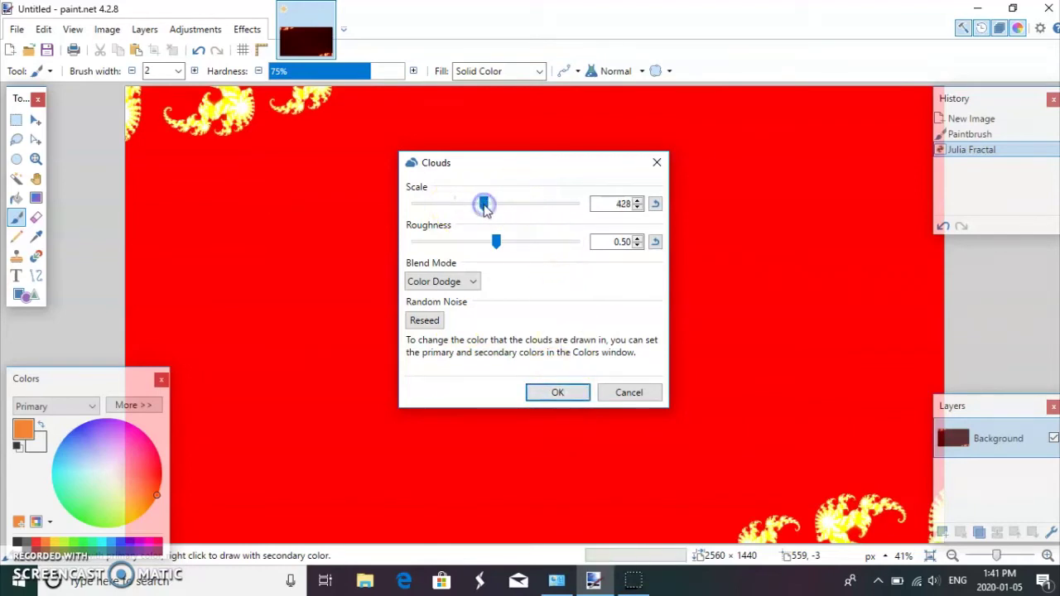
left_click_drag(470, 209, 455, 207)
left_click(557, 392)
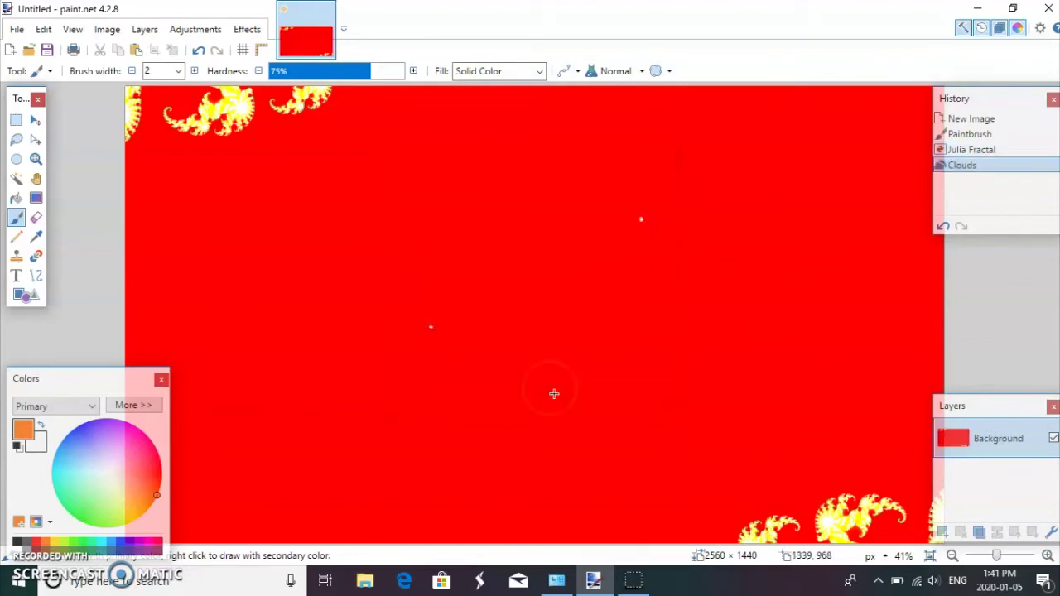
left_click(242, 31)
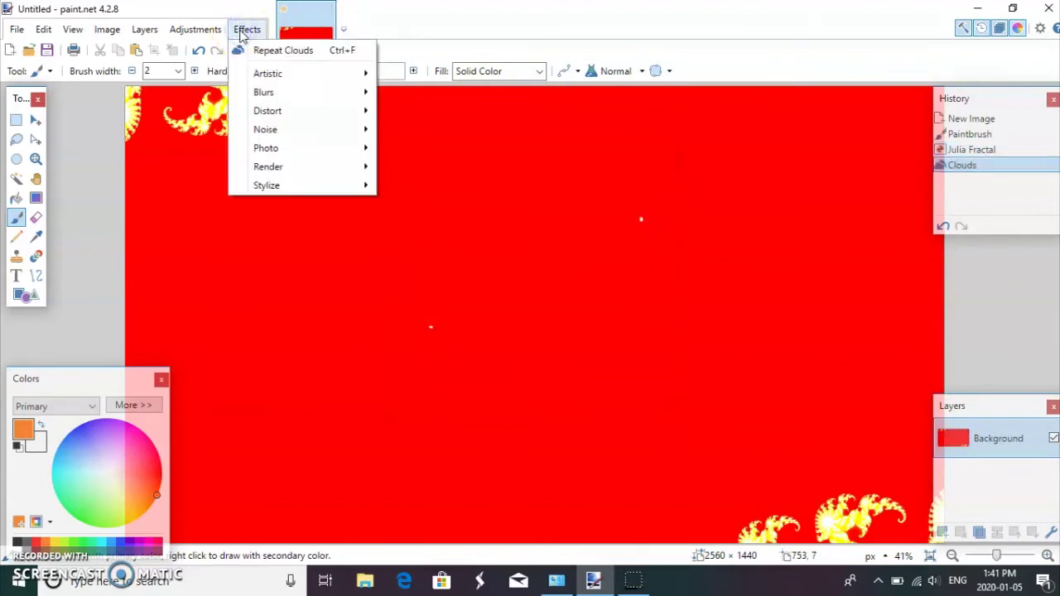
mouse_move(358, 169)
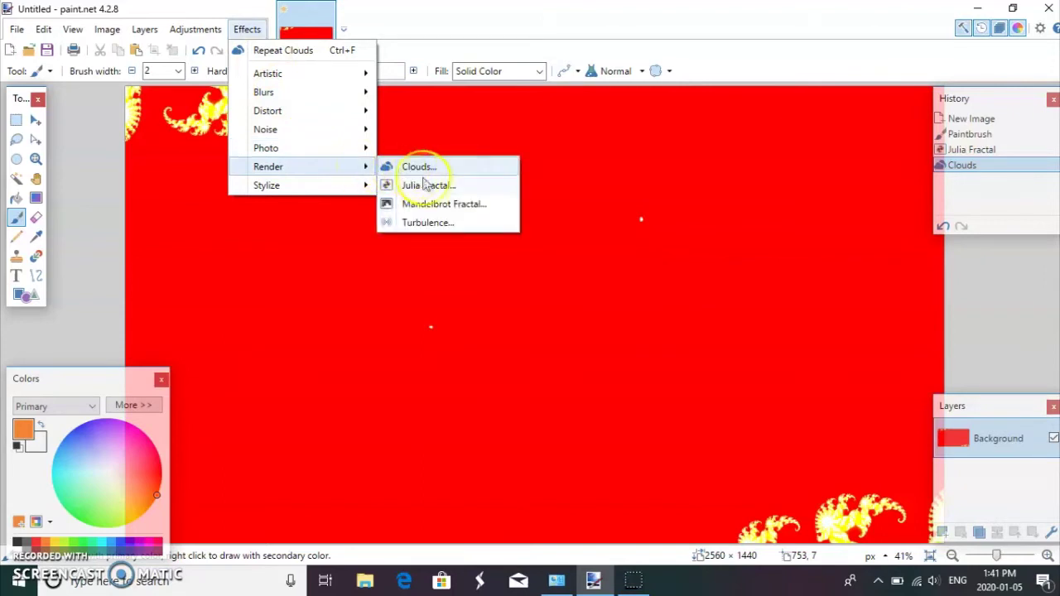
left_click(454, 167)
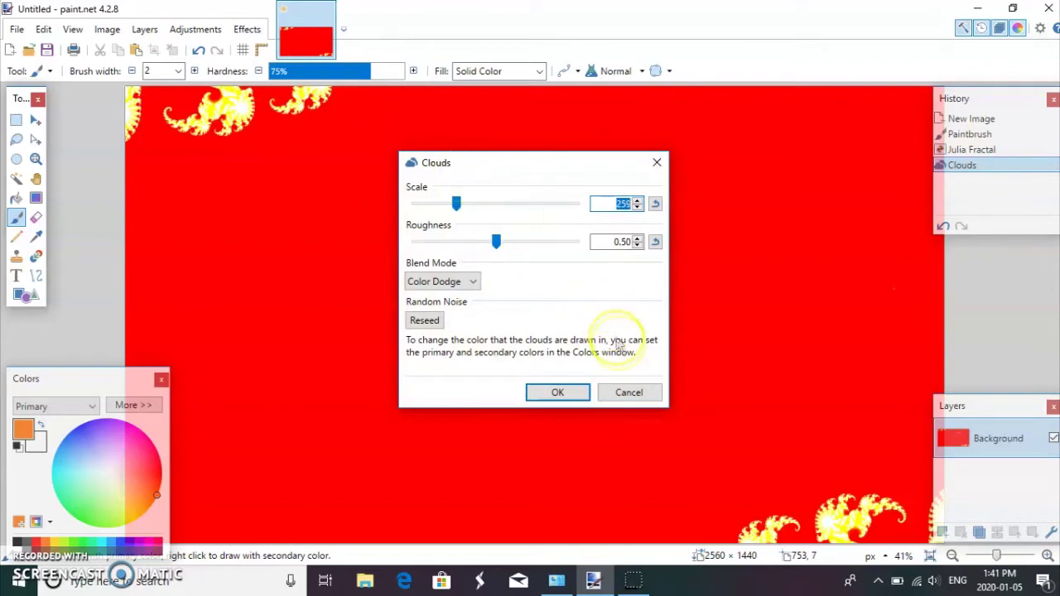
left_click(468, 281)
left_click(458, 282)
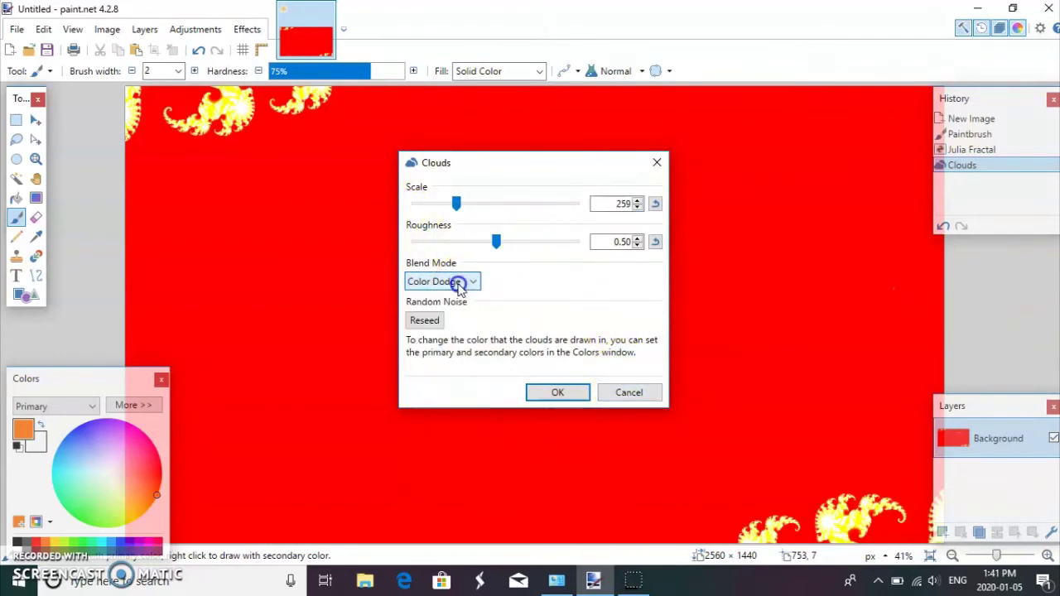
left_click(638, 395)
left_click(638, 393)
- Change the primary colour to blue-violet and apply Clouds to the background with the Multiply blend mode
left_click(97, 458)
left_click(94, 427)
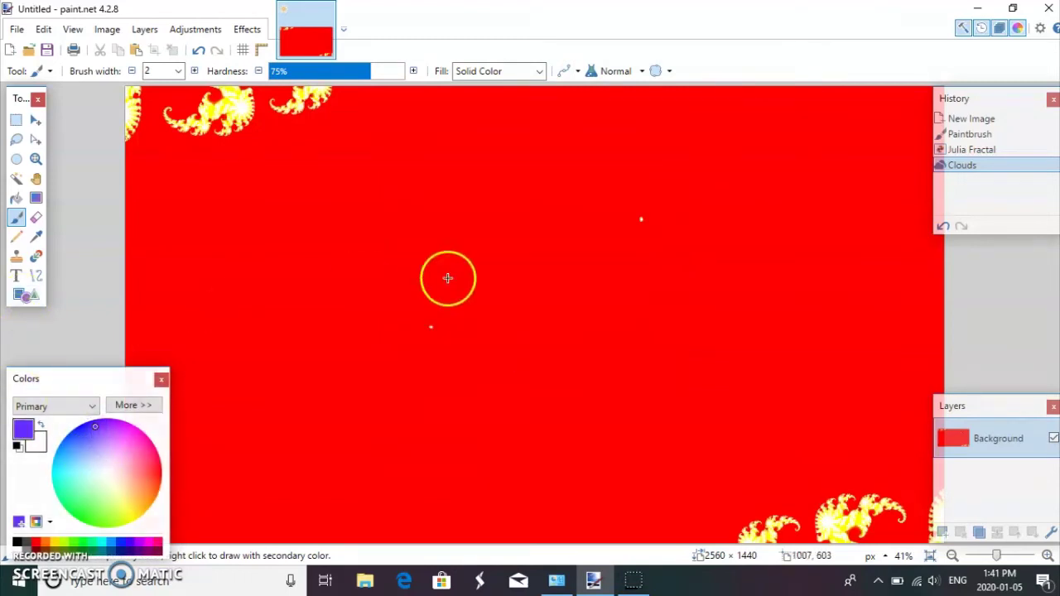
left_click(246, 31)
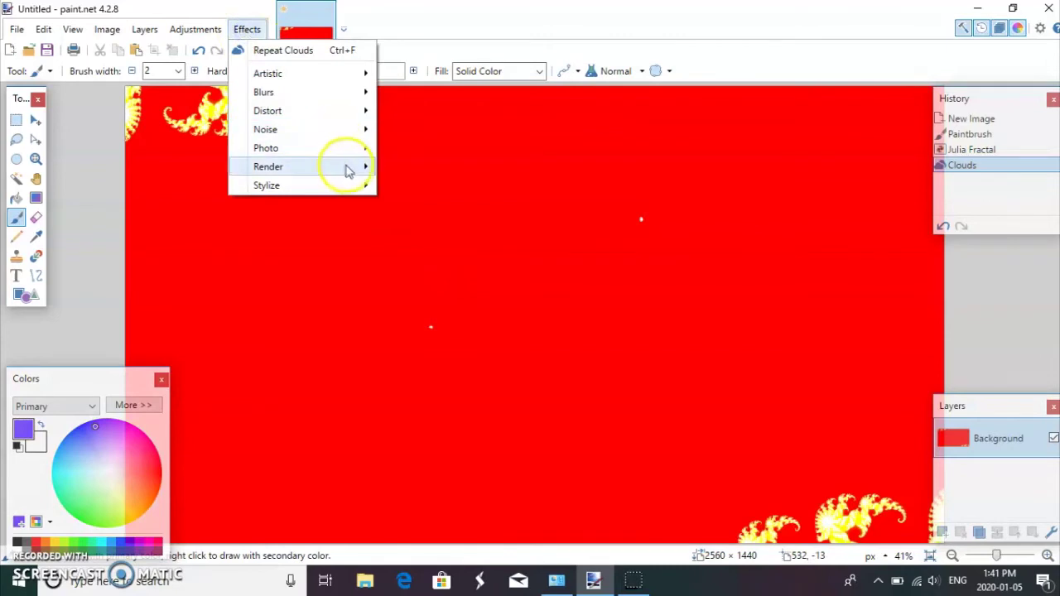
mouse_move(348, 170)
left_click(420, 168)
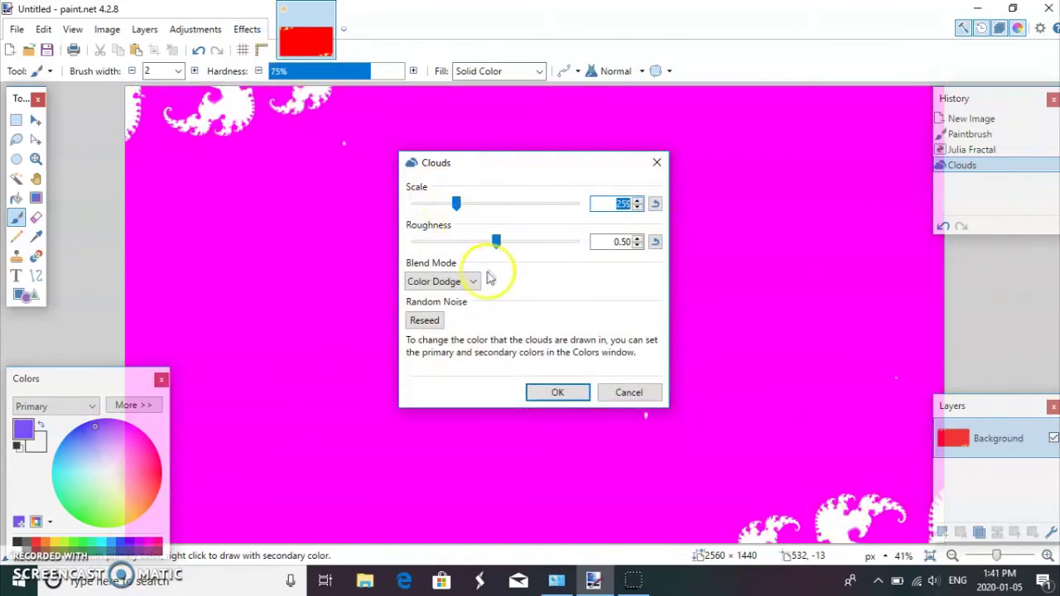
left_click(464, 280)
left_click(425, 313)
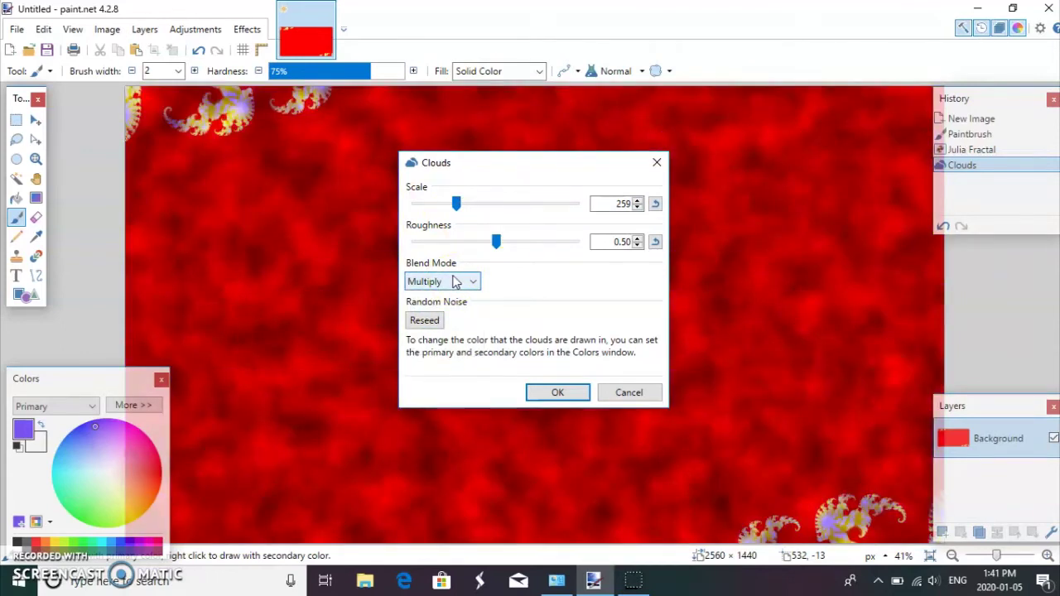
left_click(561, 393)
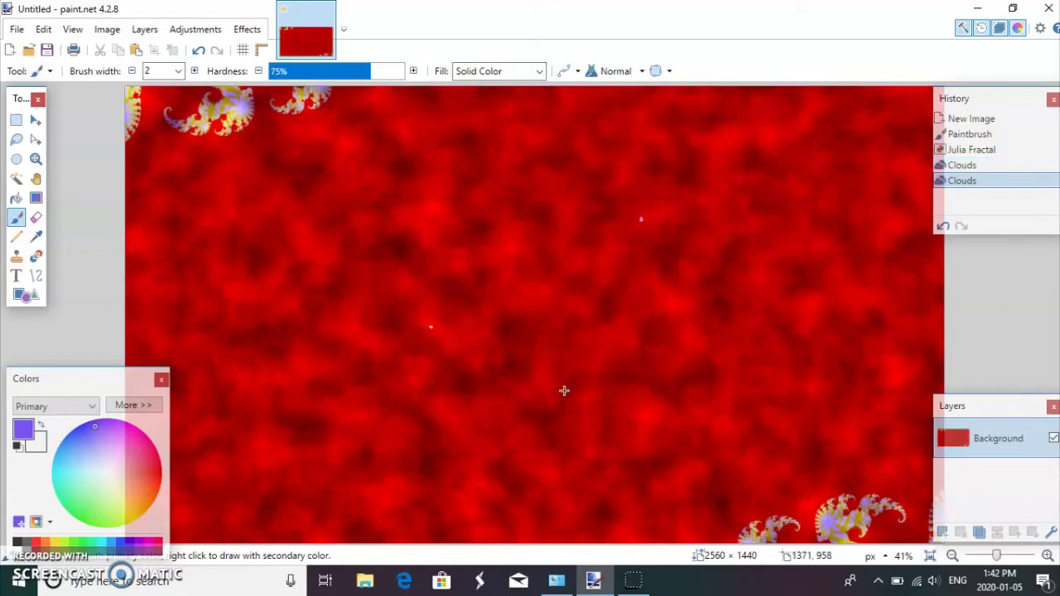
- Apply another Clouds effect to the background with the Difference blend mode, Scale 259 and Roughness 0.50
left_click(247, 30)
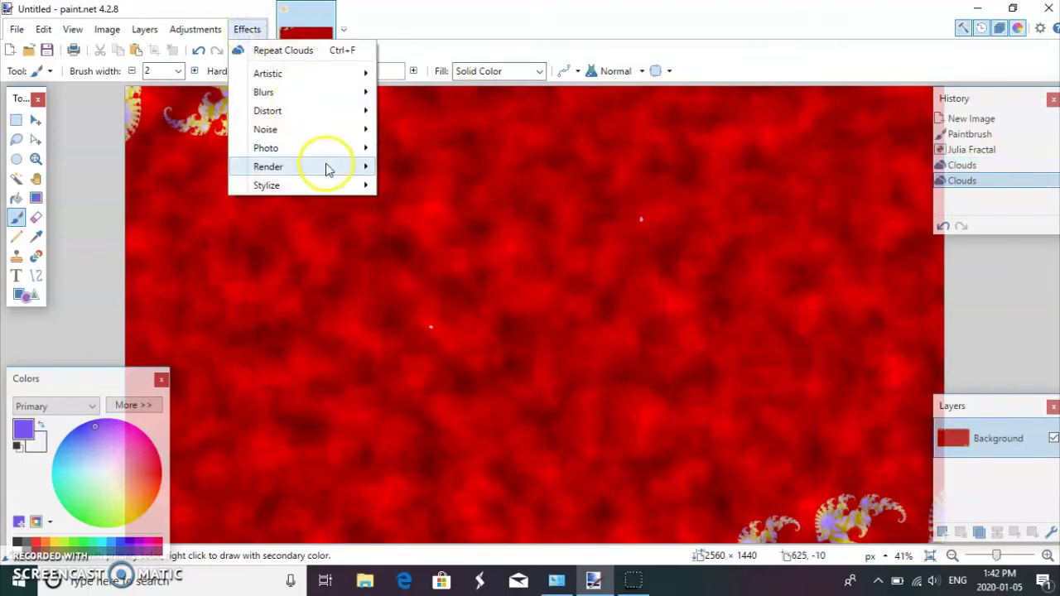
mouse_move(328, 172)
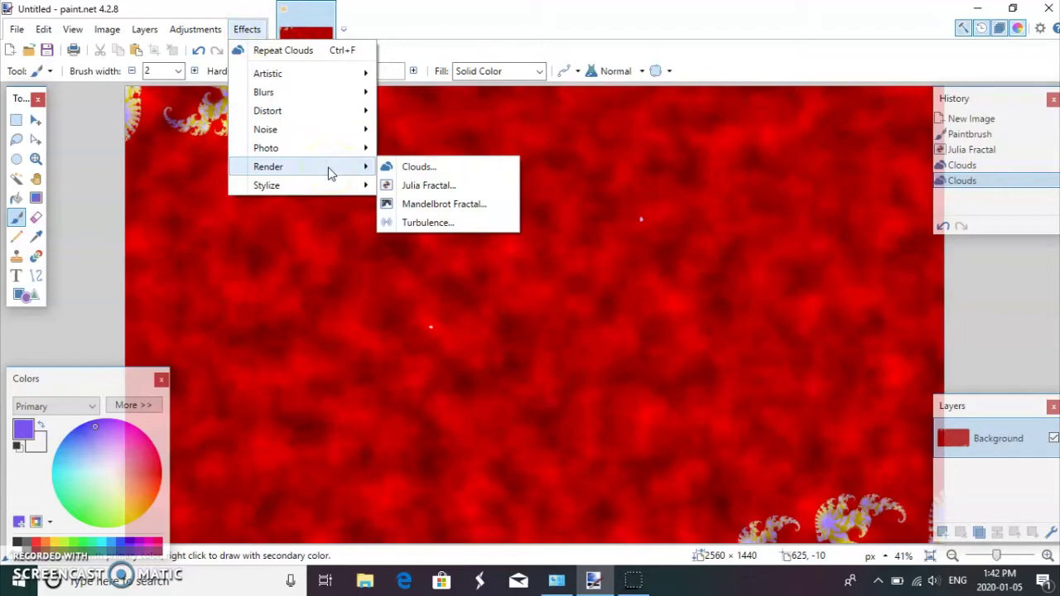
left_click(424, 169)
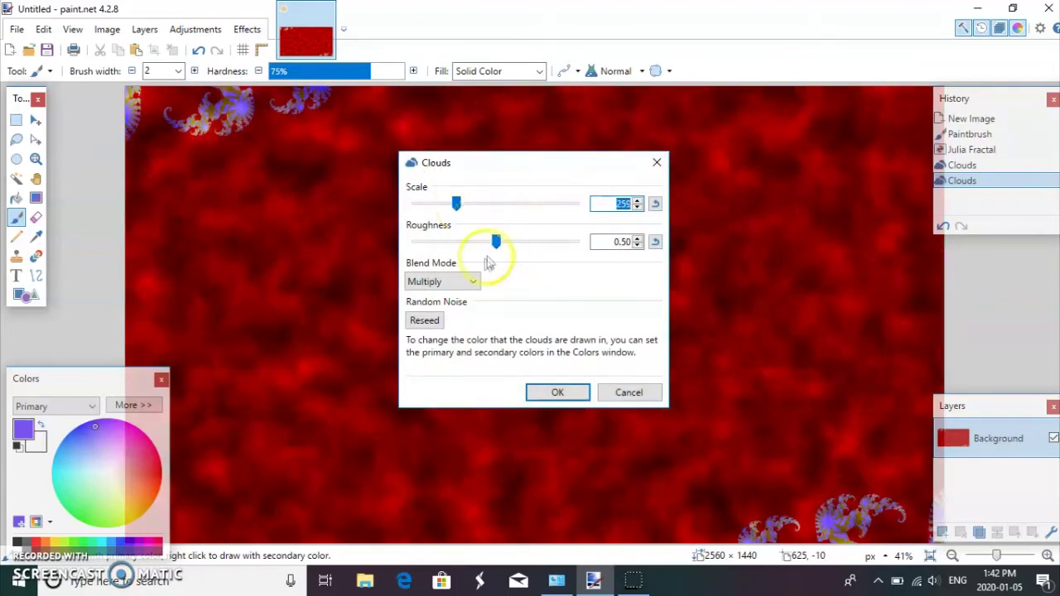
left_click(472, 282)
left_click(443, 343)
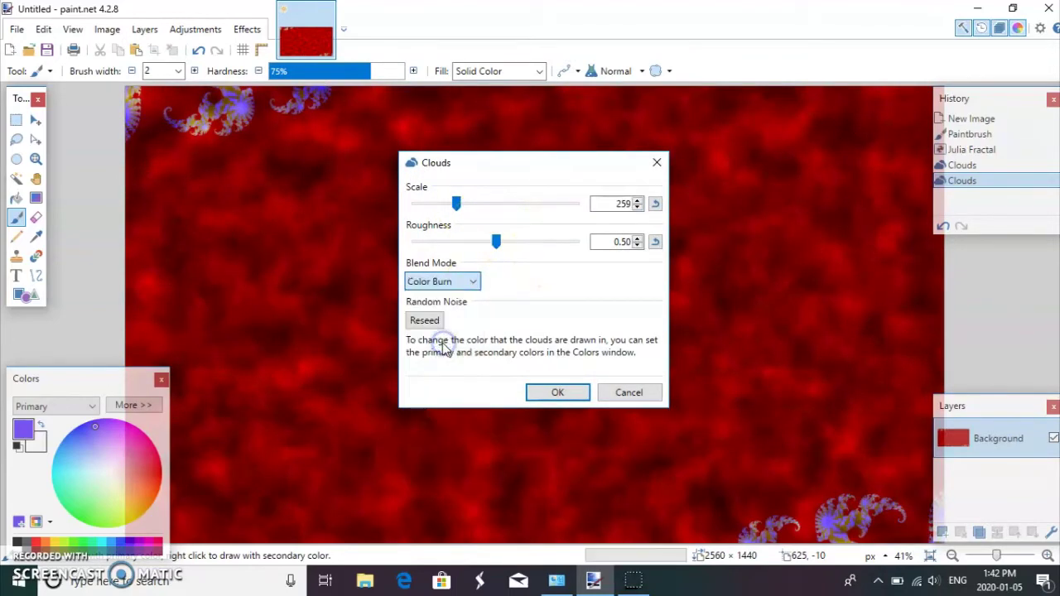
left_click(460, 283)
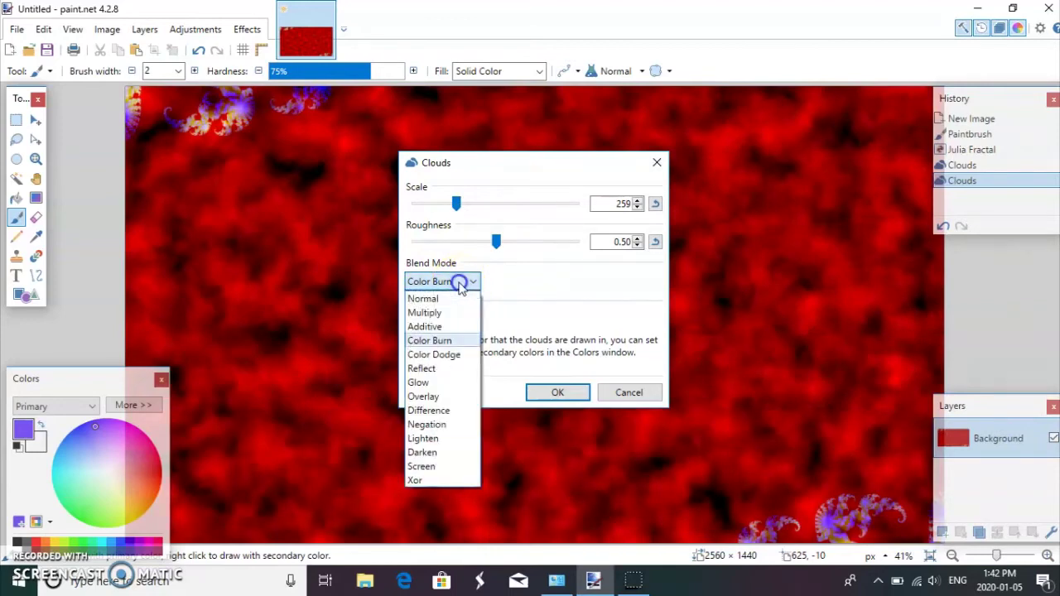
left_click(430, 411)
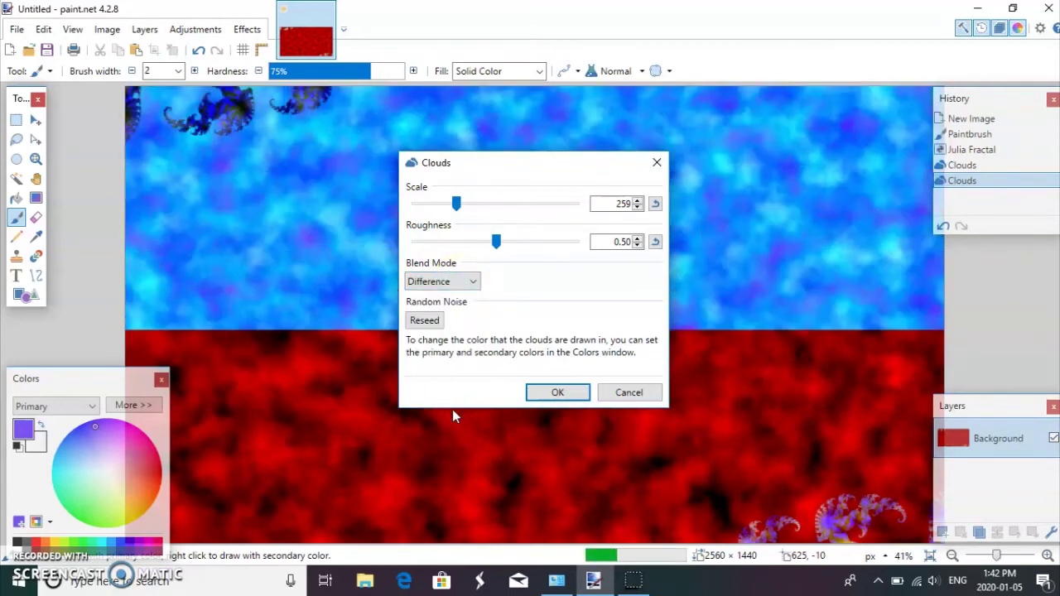
left_click(556, 391)
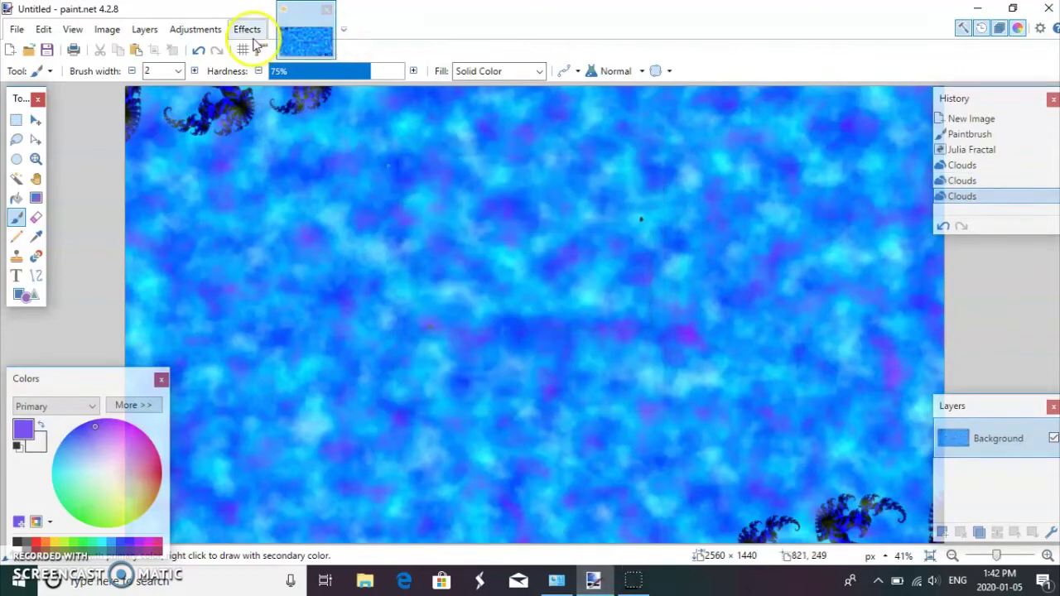
- Start the Vignette effect on the background and move its centre to -0.23 horizontally and -1.00 vertically
left_click(248, 31)
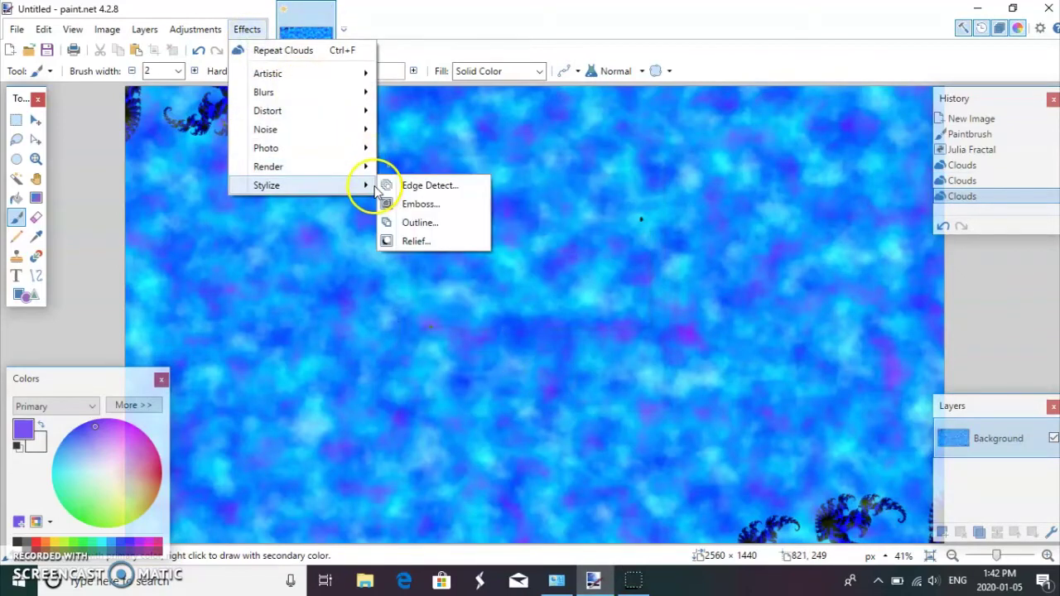
mouse_move(339, 155)
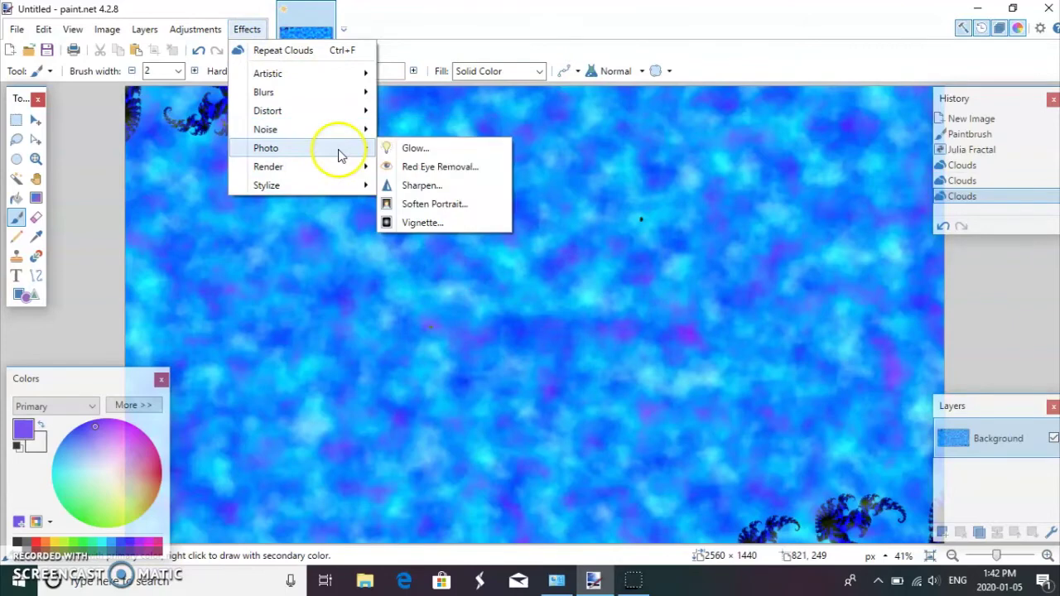
left_click(445, 223)
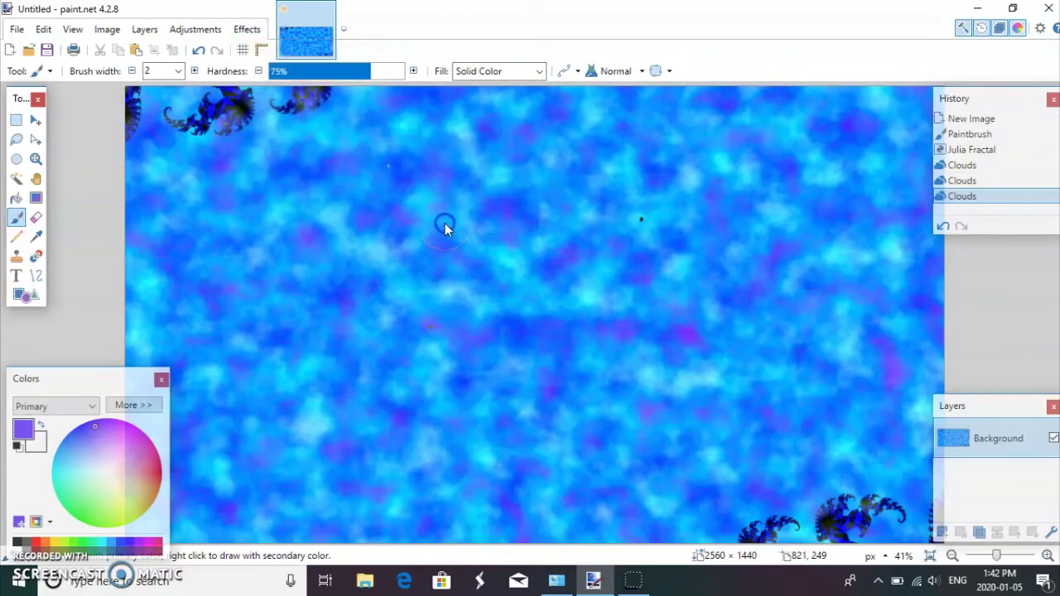
left_click(445, 223)
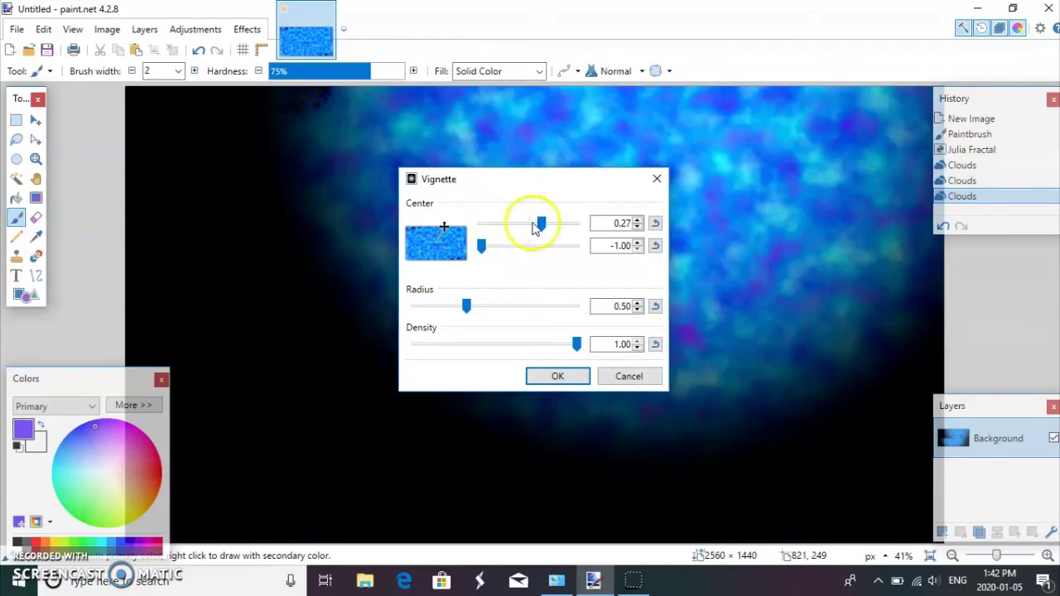
left_click(522, 228)
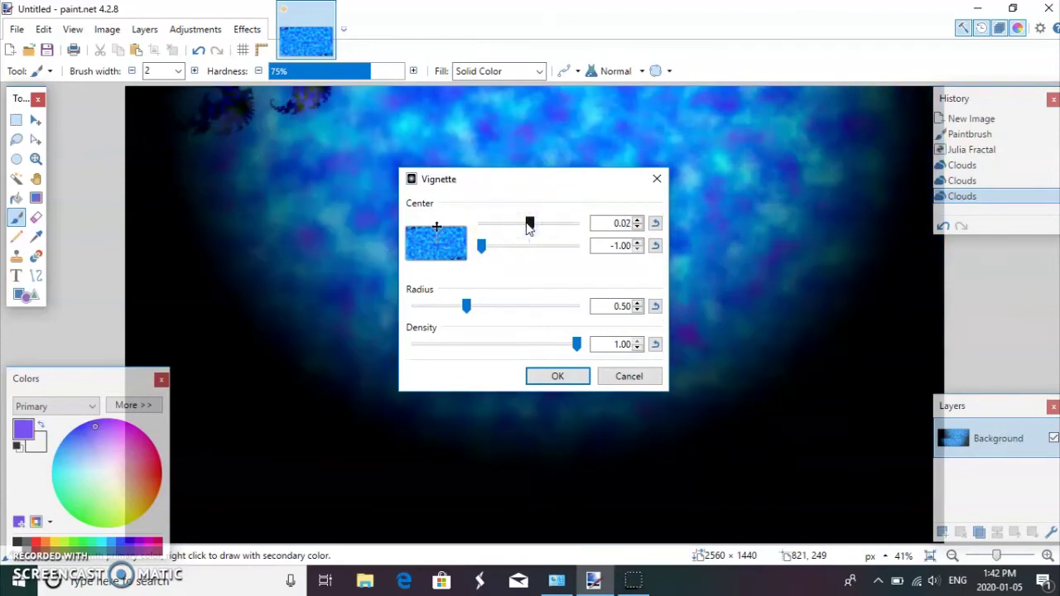
left_click_drag(528, 228, 517, 228)
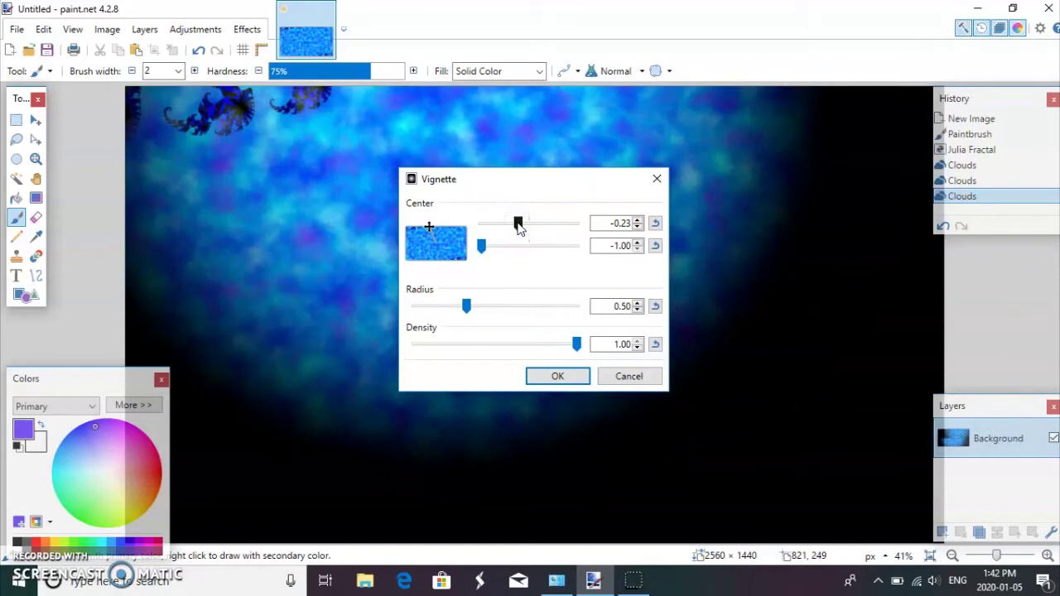
- Try enlarging the vignette's radius to 1.29
left_click(443, 308)
left_click_drag(462, 311, 530, 307)
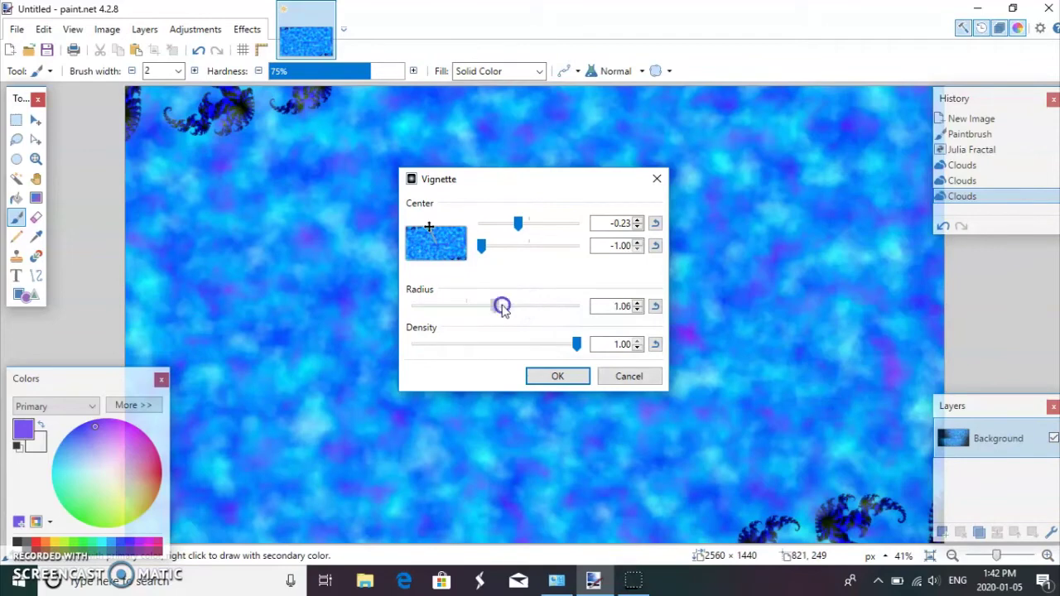
left_click(501, 306)
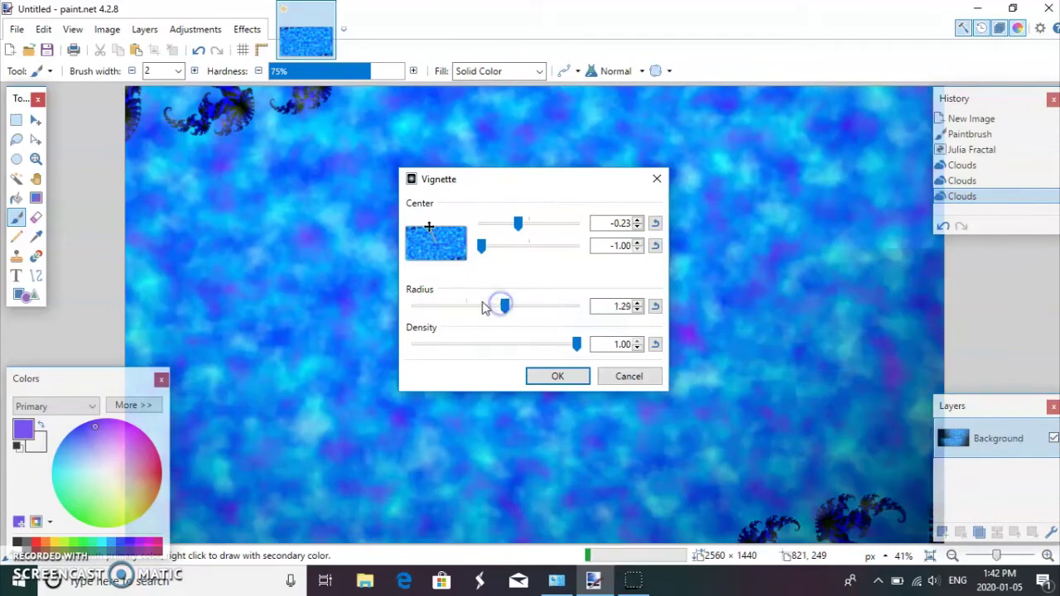
- Try the vignette with its centre at -0.03 and 0.12, radius 0.59 and density 0.14
left_click(535, 246)
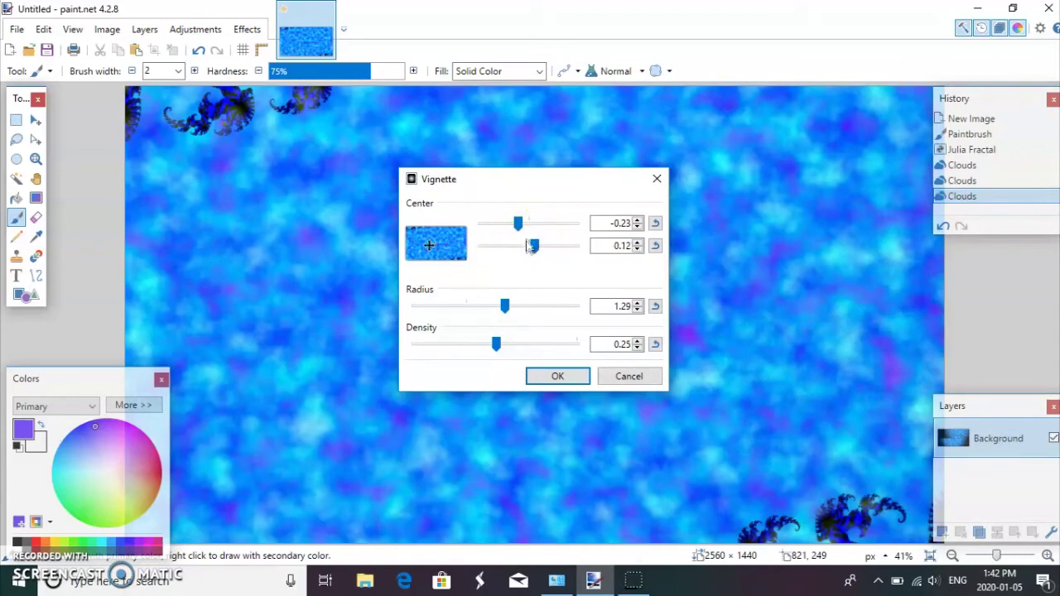
left_click_drag(518, 225, 549, 230)
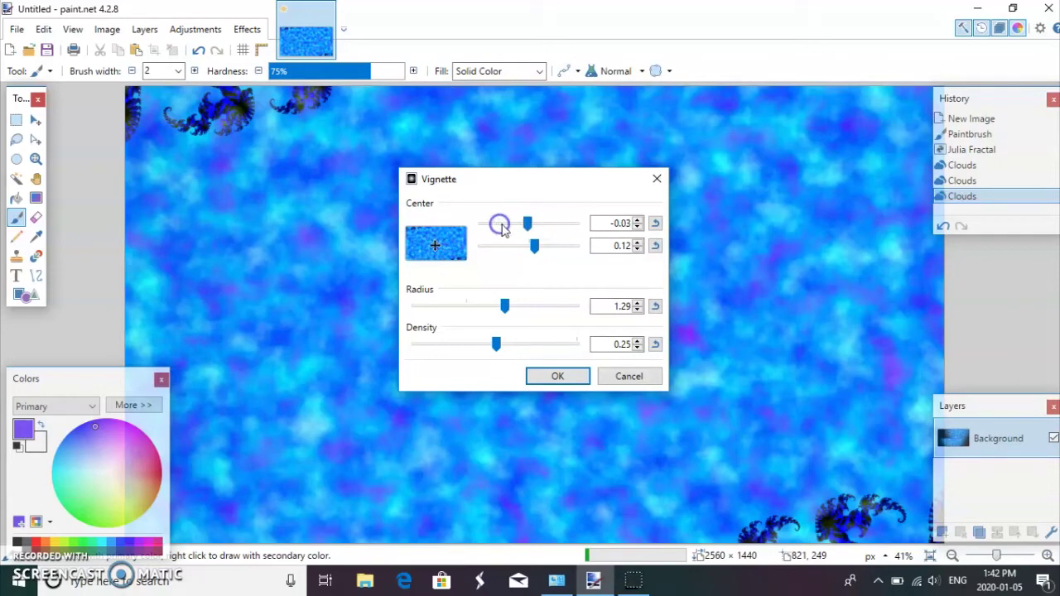
left_click_drag(505, 307, 482, 308)
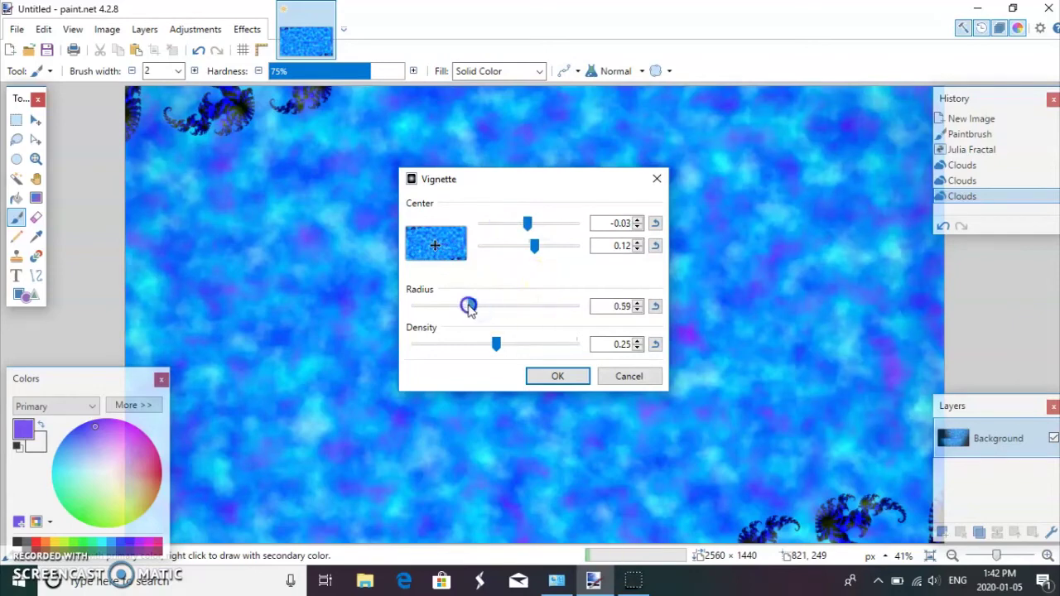
left_click(480, 344)
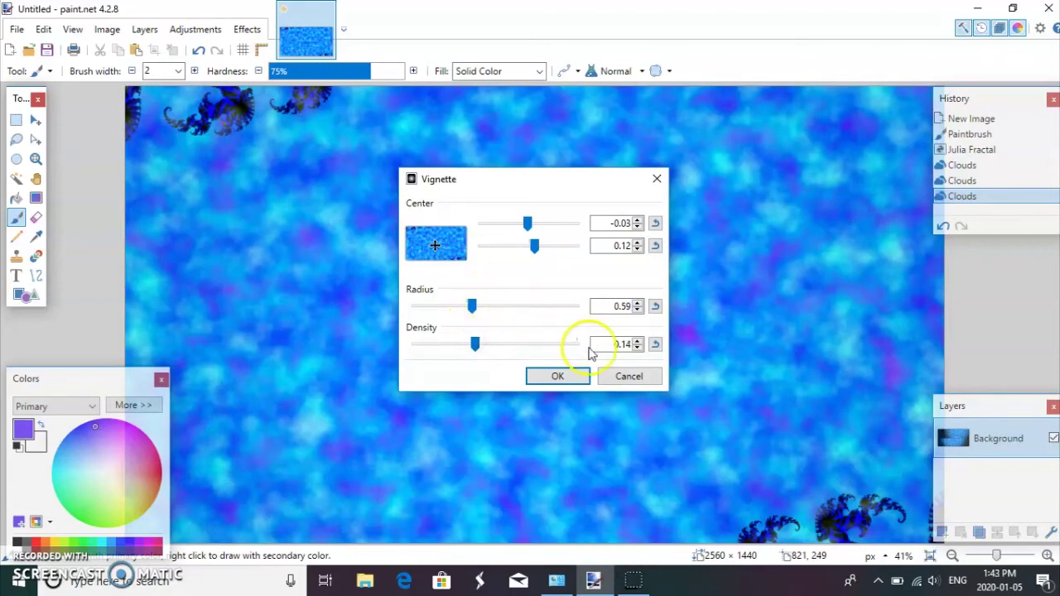
- Set the vignette's centre to -0.53 and -0.44 and its radius to 0.41, adjust the density, and apply the effect
left_click(506, 248)
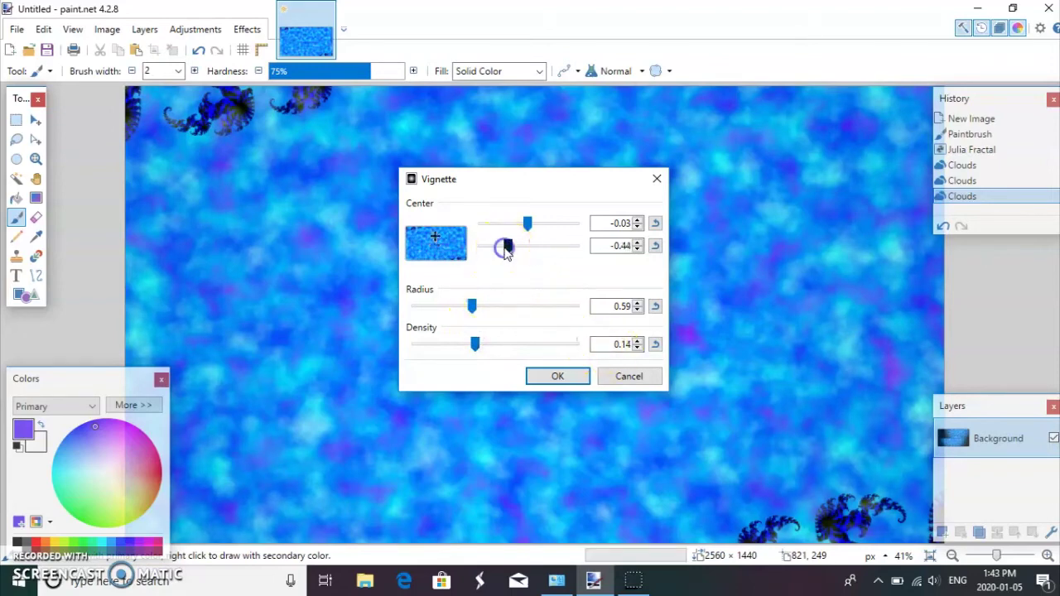
left_click(504, 225)
left_click(506, 226)
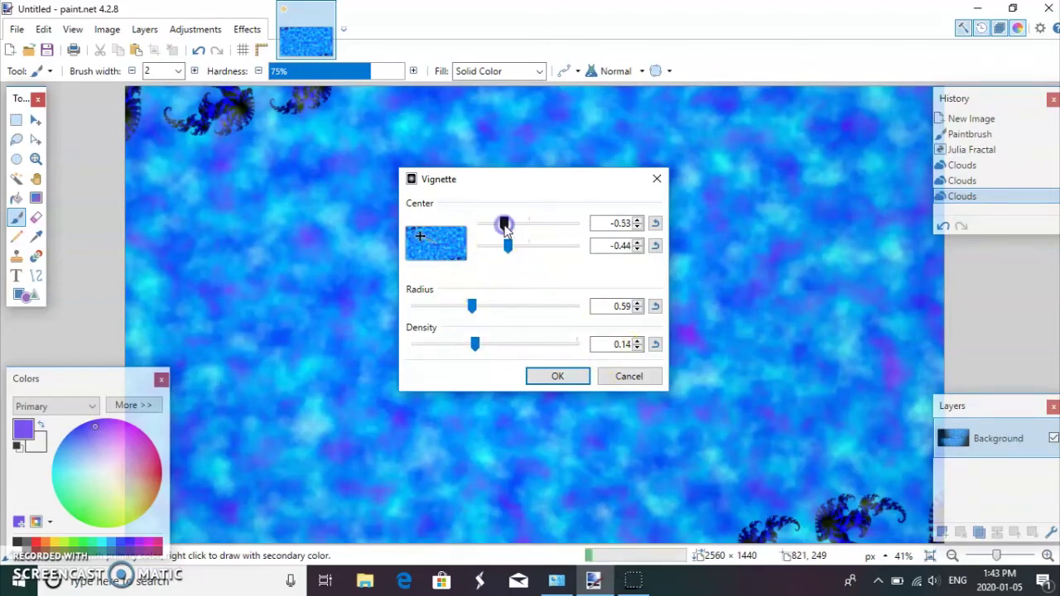
left_click(458, 304)
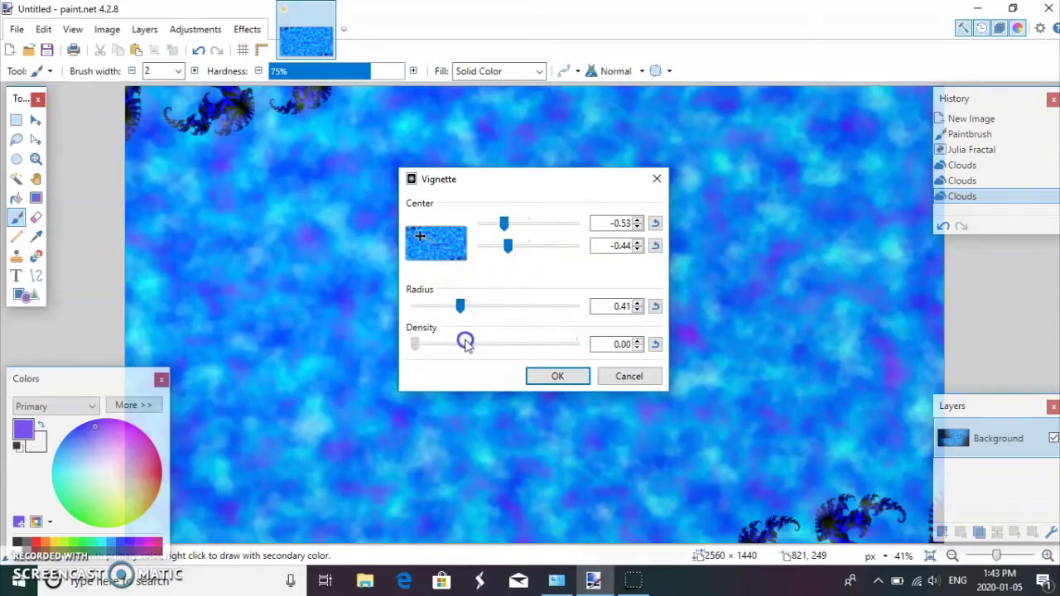
left_click(466, 344)
left_click(548, 375)
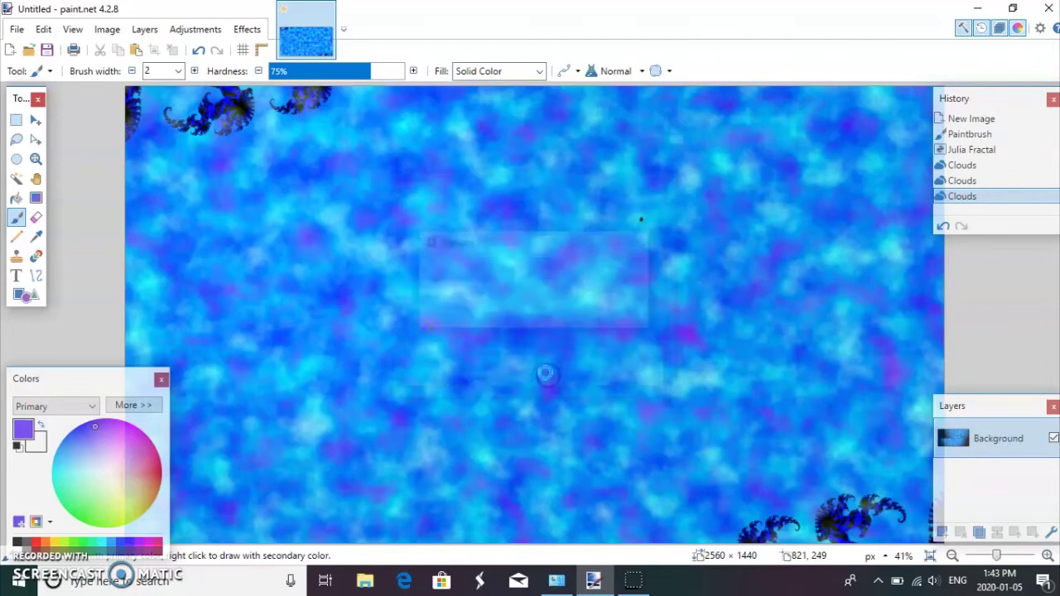
- Repeat the Vignette effect once on the background with the same settings
left_click(247, 31)
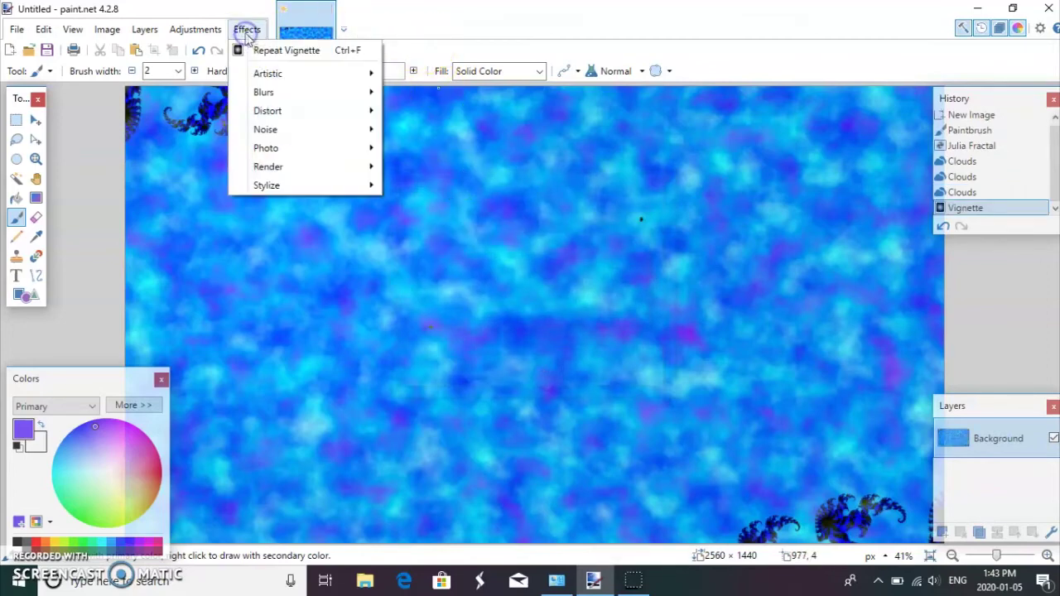
left_click(365, 50)
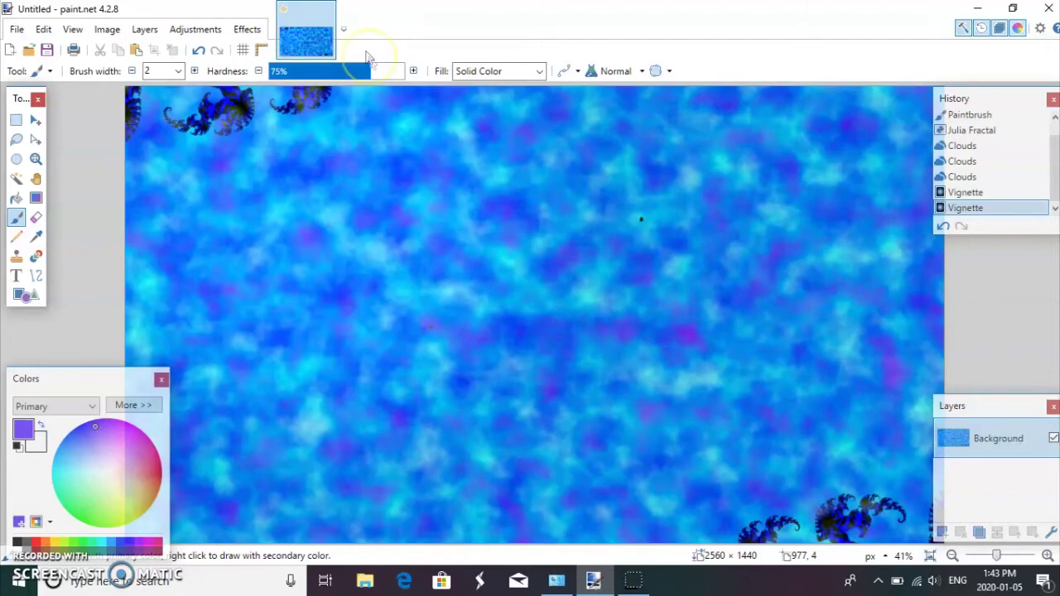
left_click(262, 31)
left_click(343, 170)
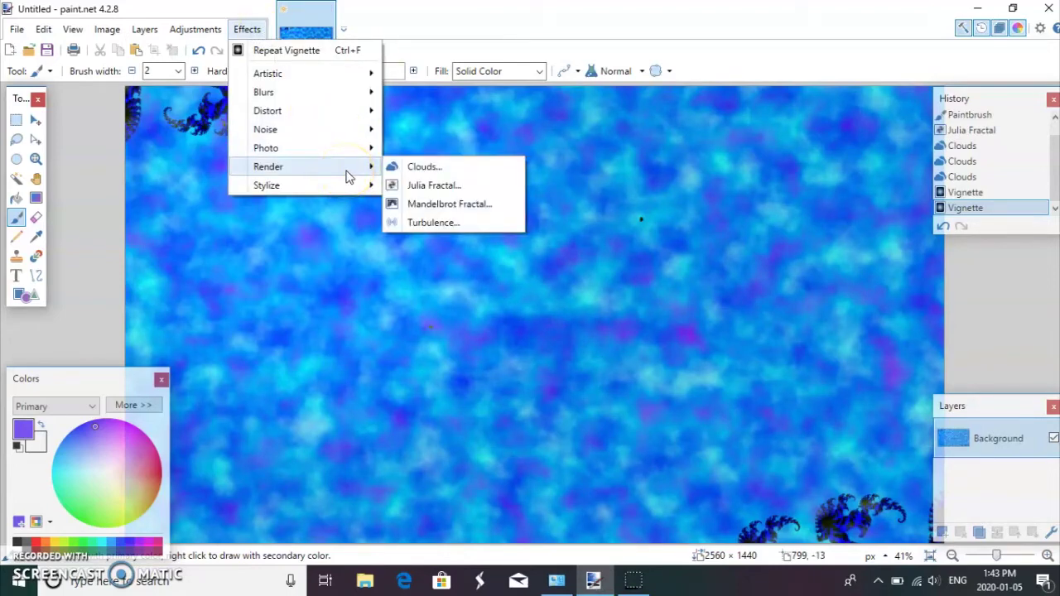
left_click(358, 76)
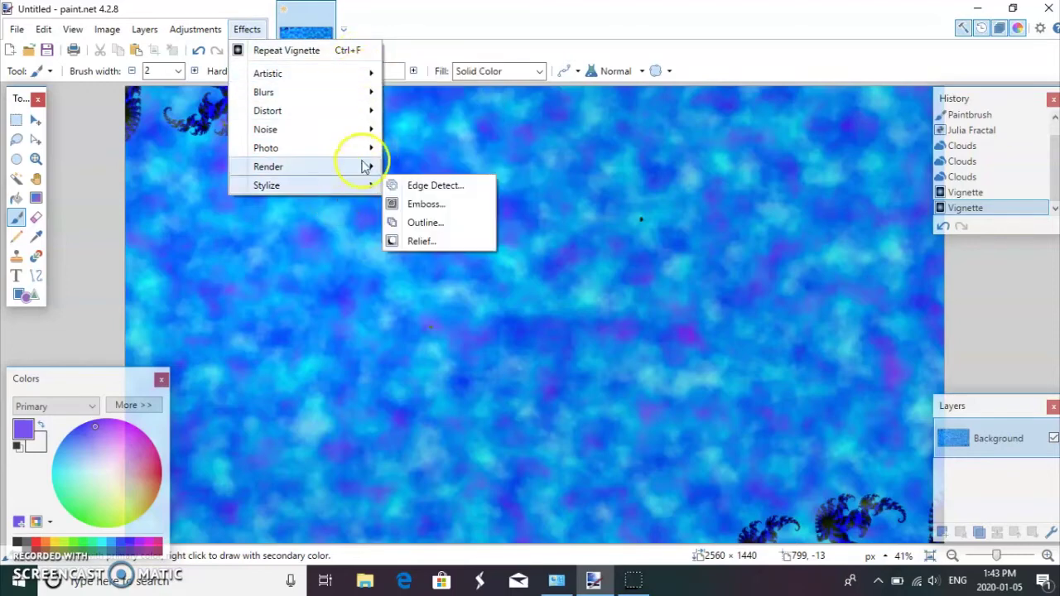
mouse_move(366, 166)
left_click(342, 370)
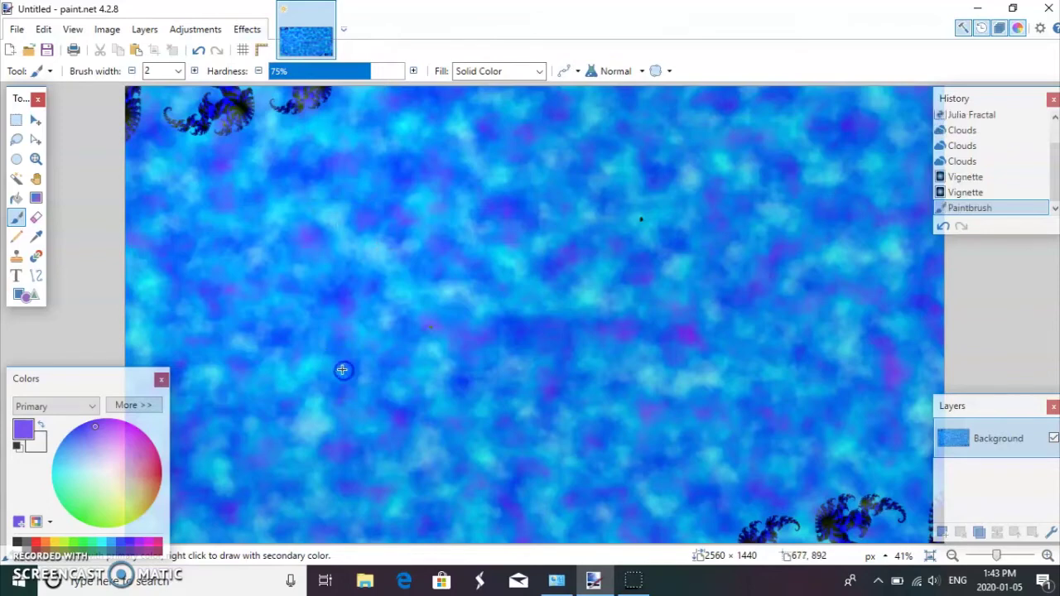
- Start a text entry in the left part of the image with the Sketch Book font at size 48
left_click(17, 275)
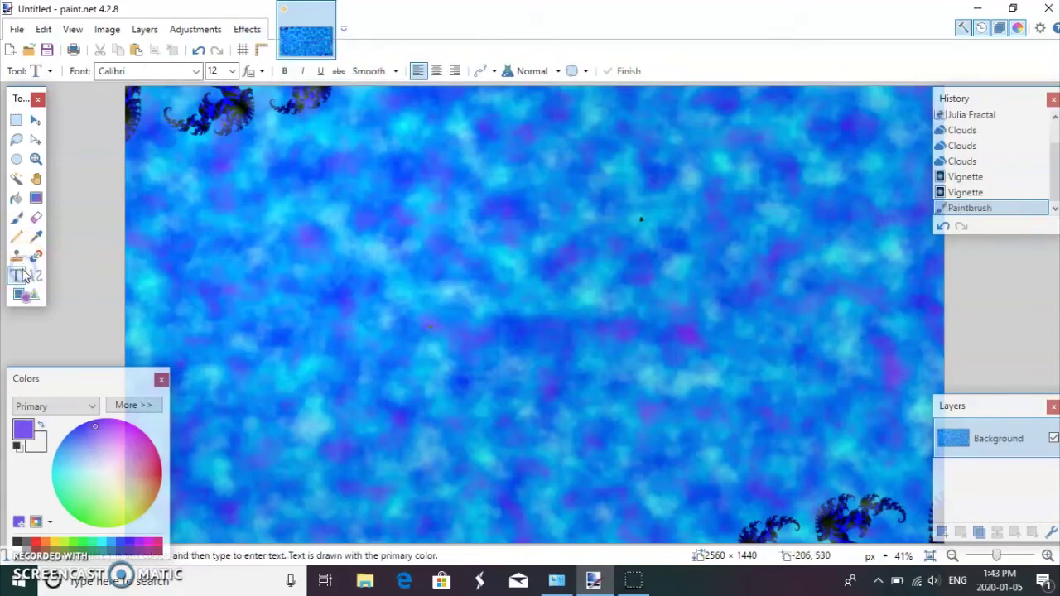
left_click(202, 324)
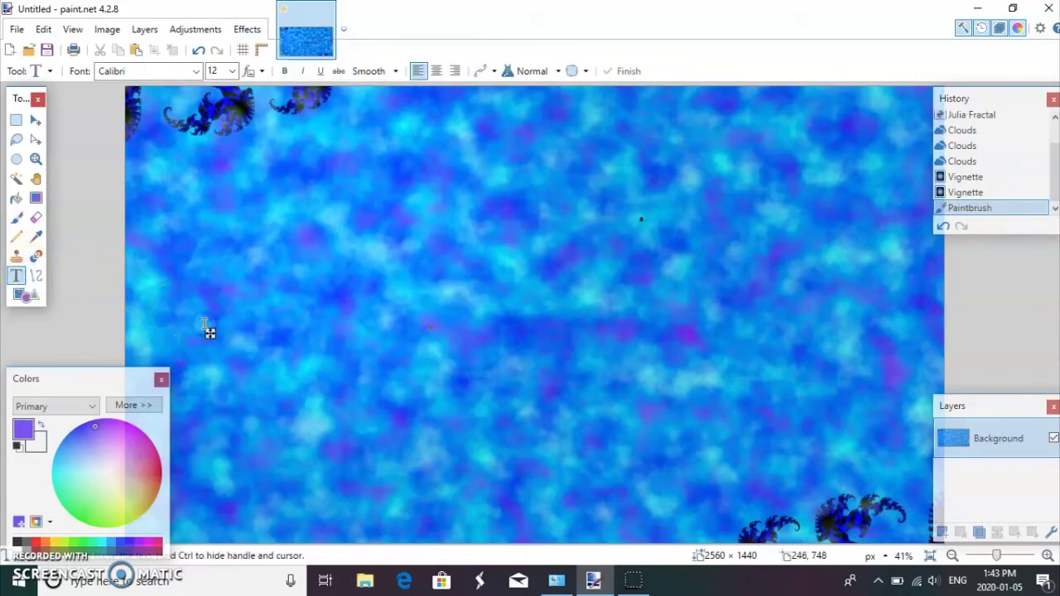
left_click(232, 71)
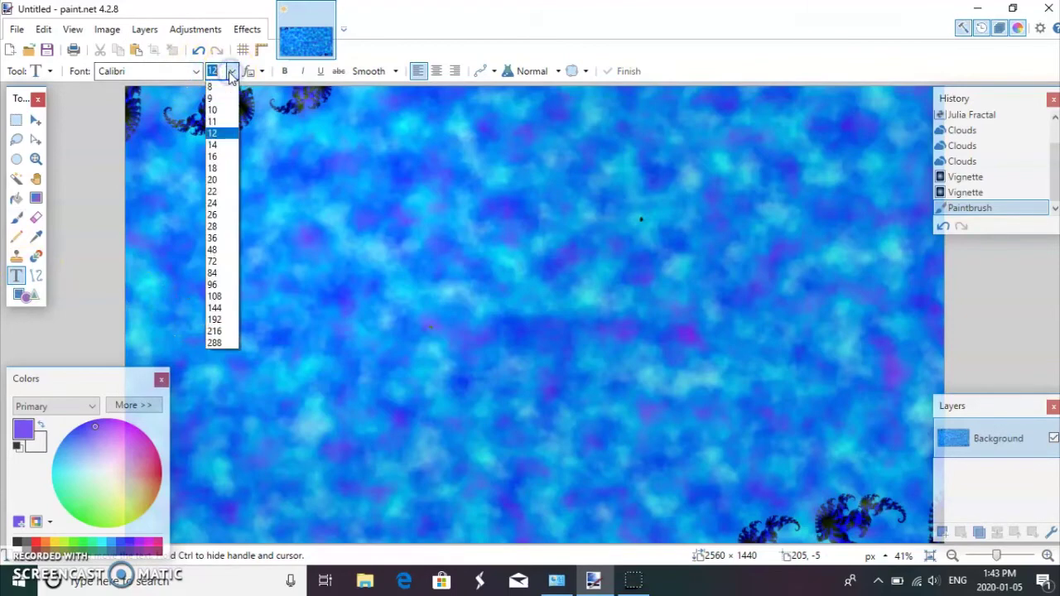
left_click(196, 71)
left_click(195, 71)
left_click_drag(331, 208, 329, 469)
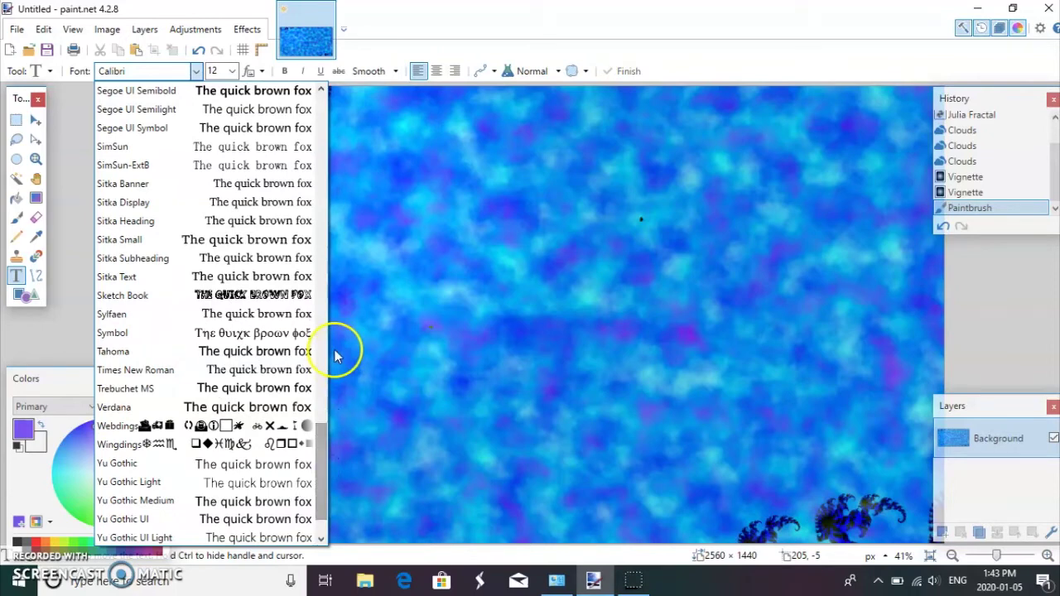
left_click(255, 302)
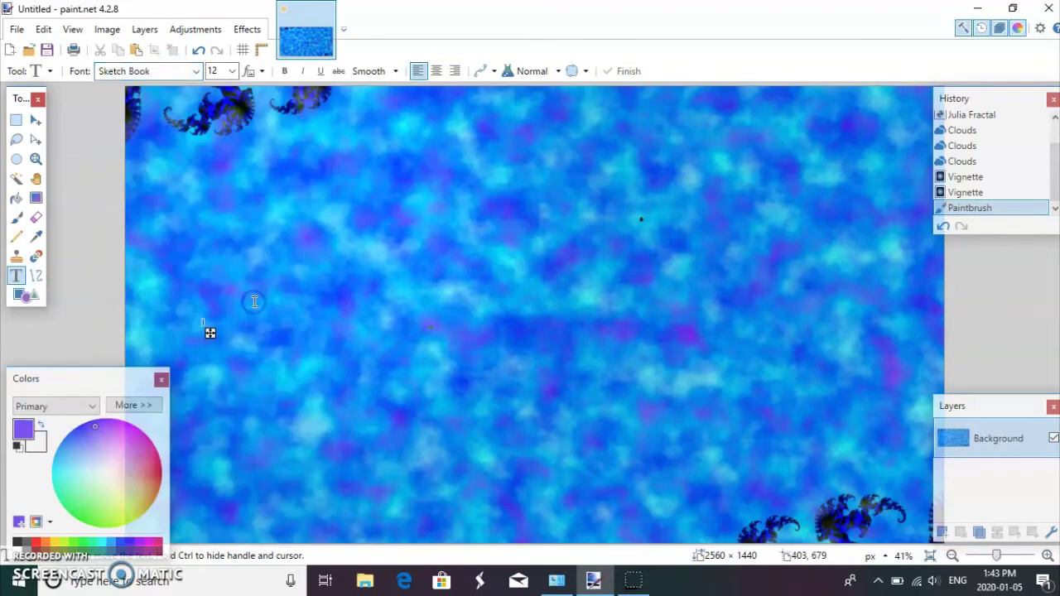
left_click(234, 71)
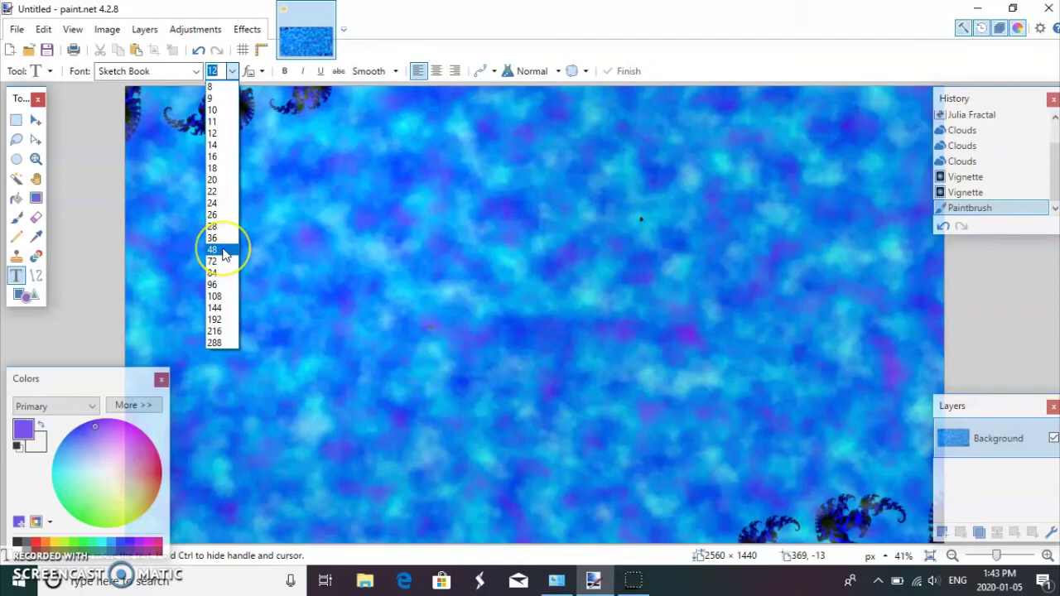
left_click(224, 252)
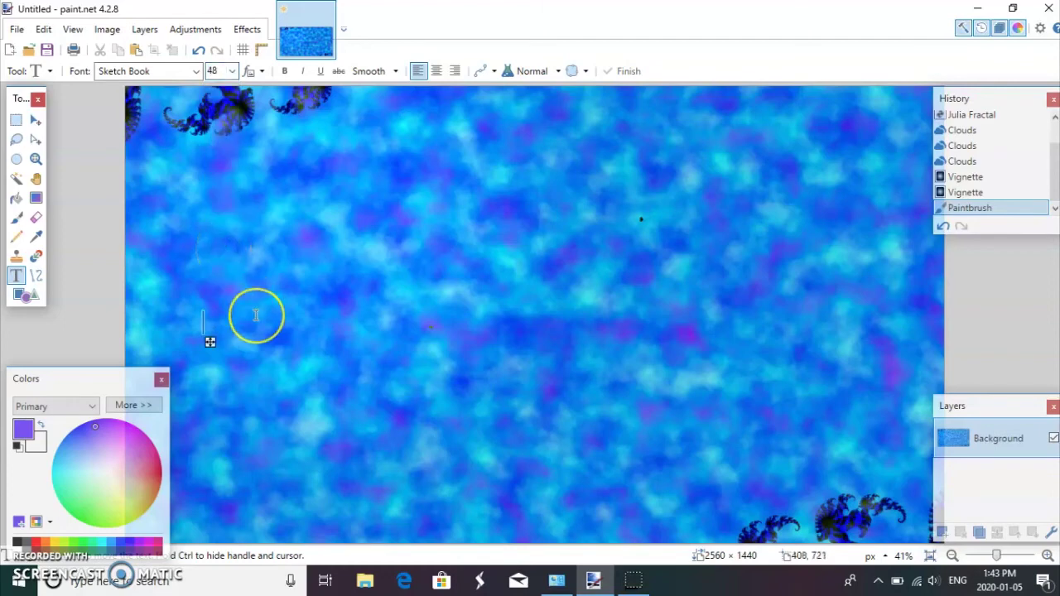
- Write TTXRH in red in the text entry and move it slightly lower on the canvas
type("S")
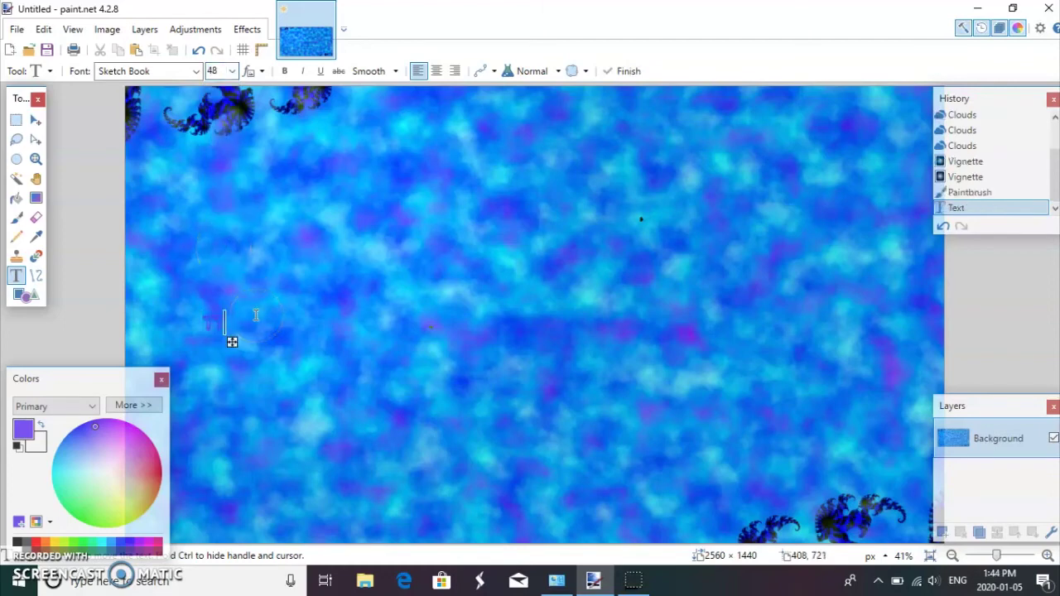
left_click(139, 476)
left_click_drag(139, 477, 163, 469)
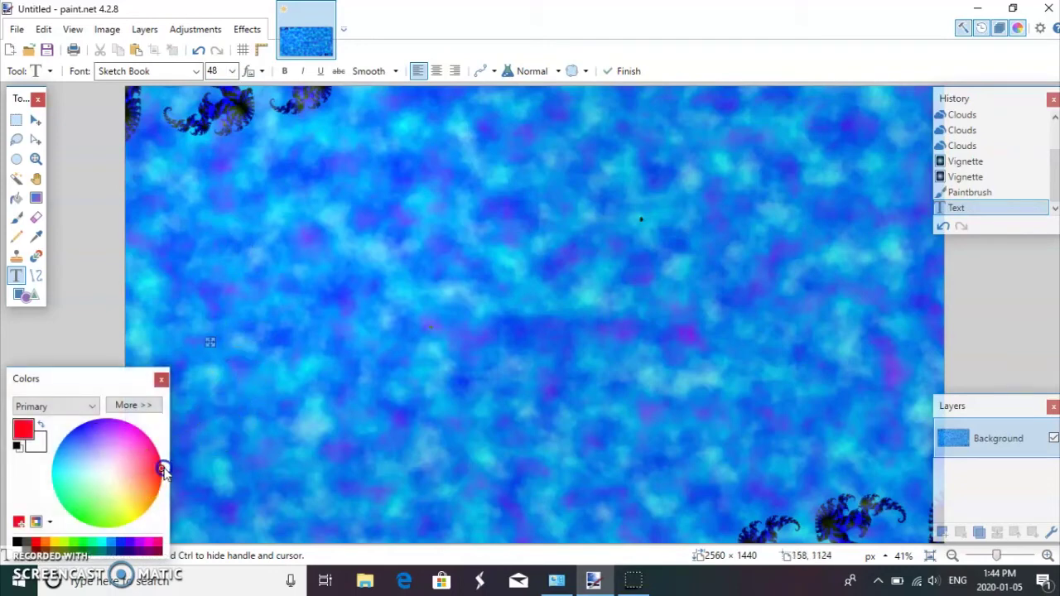
type("TTXE")
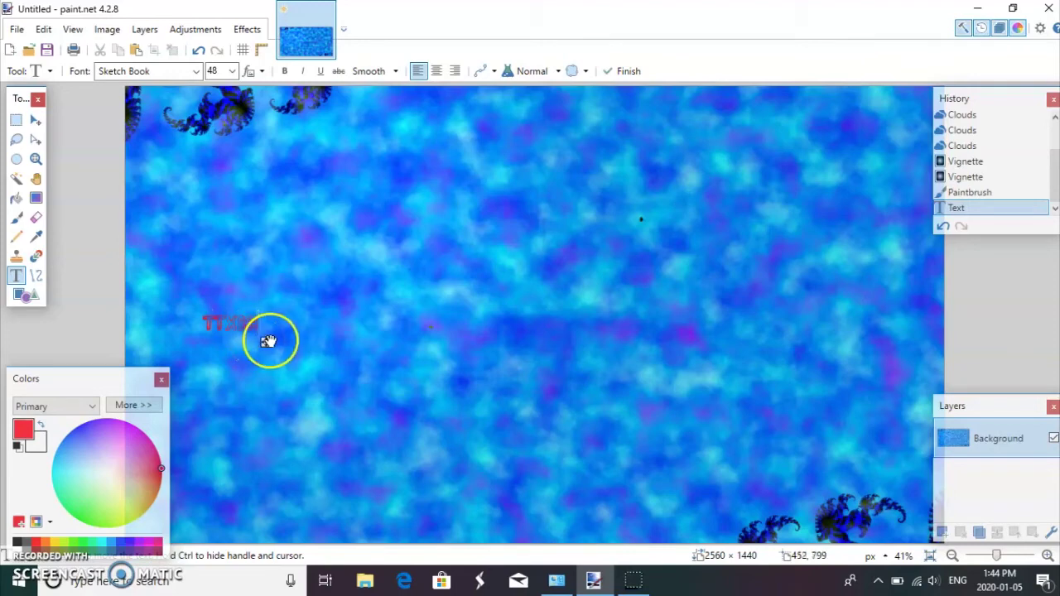
left_click_drag(270, 347, 292, 398)
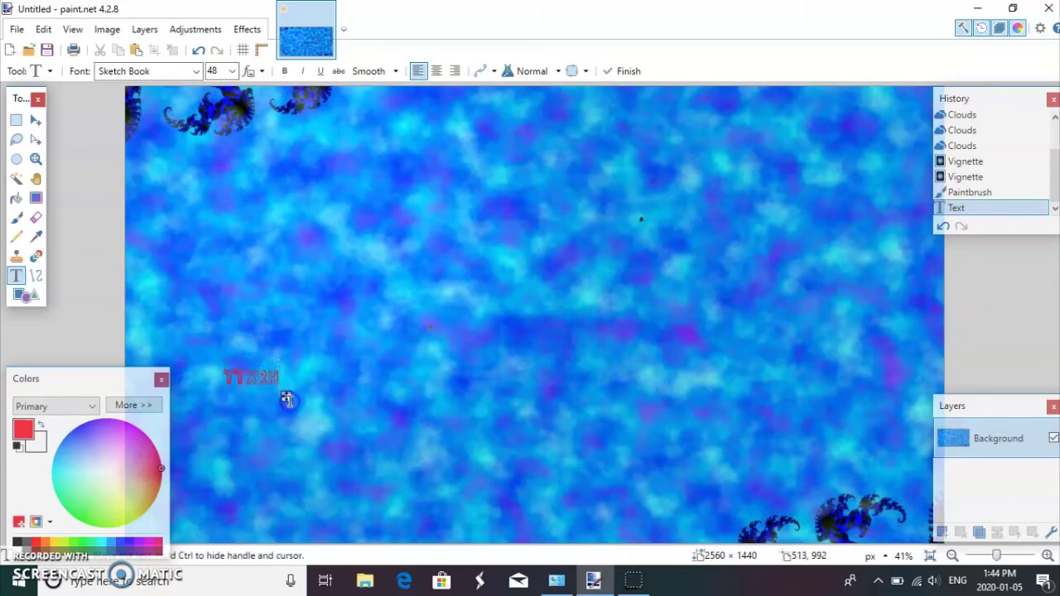
- Move the Colors window clear of the canvas, try rectangular selections around the red text, and clear them
left_click(17, 121)
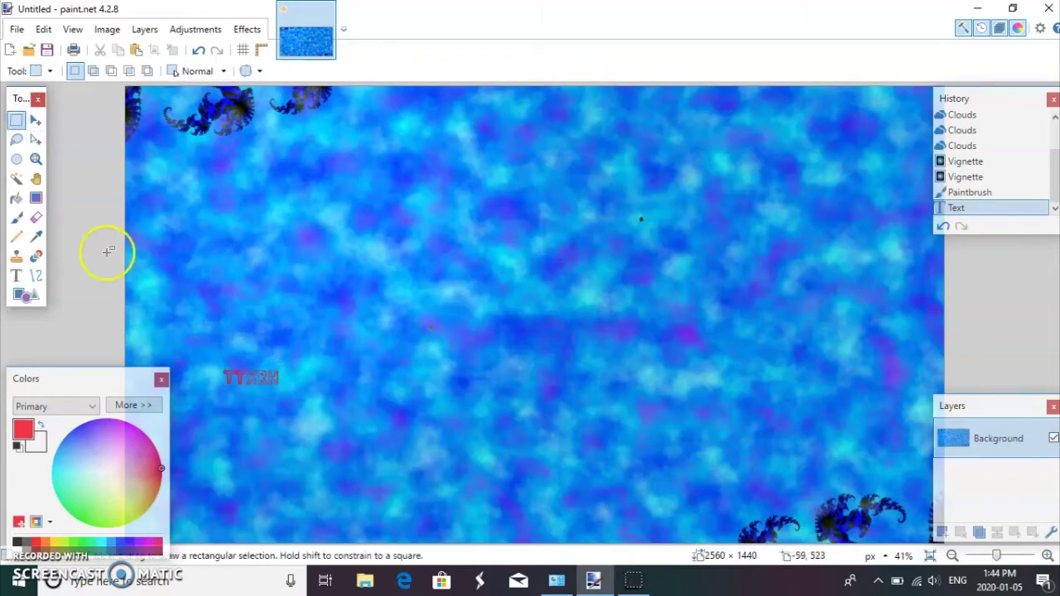
left_click_drag(116, 389, 2, 372)
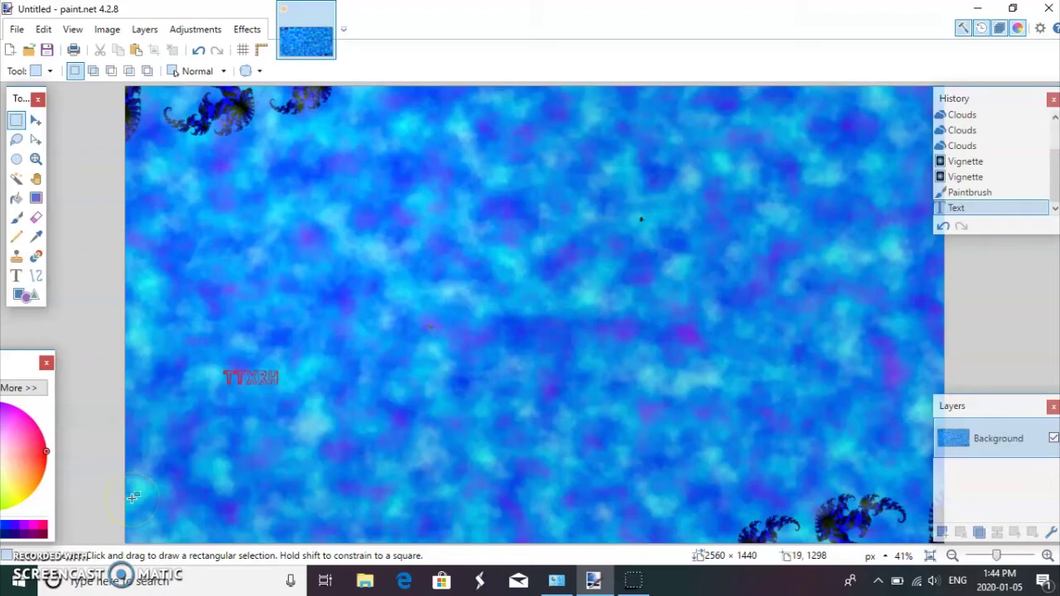
left_click_drag(133, 498, 523, 256)
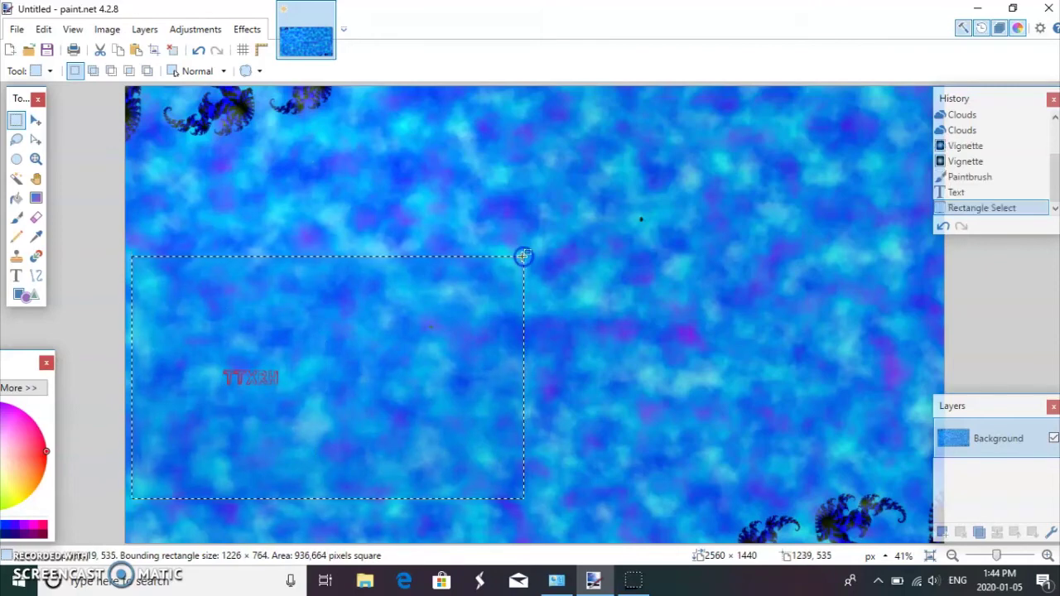
left_click_drag(229, 389, 235, 362)
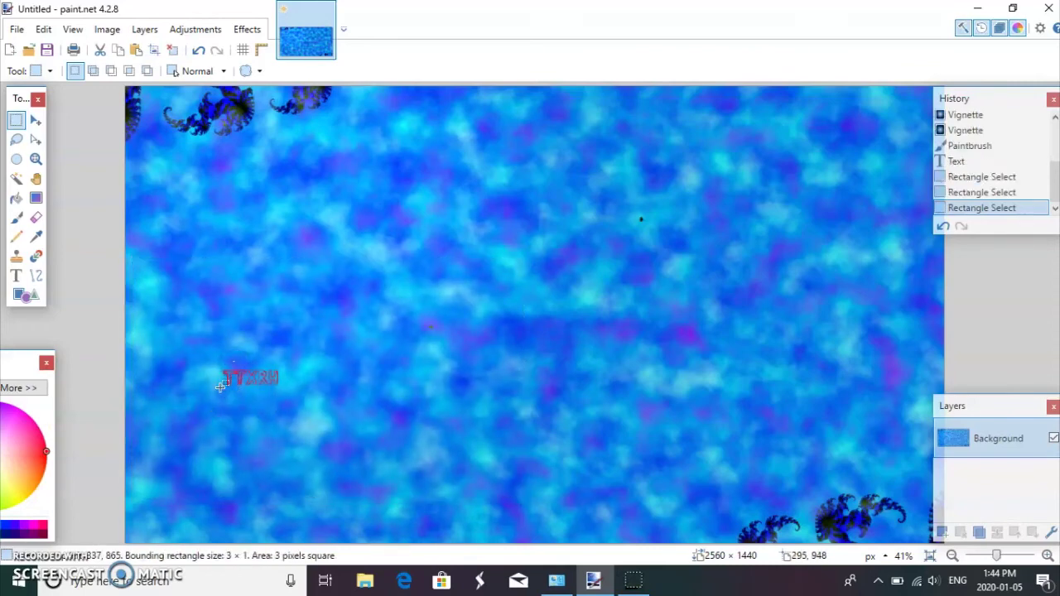
left_click_drag(146, 457, 481, 338)
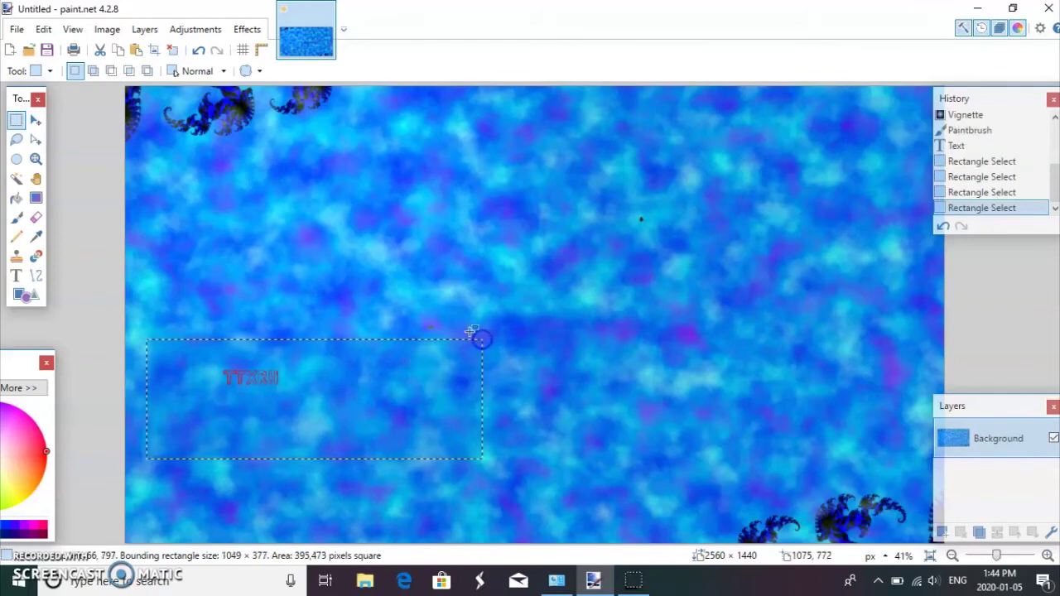
left_click(418, 278)
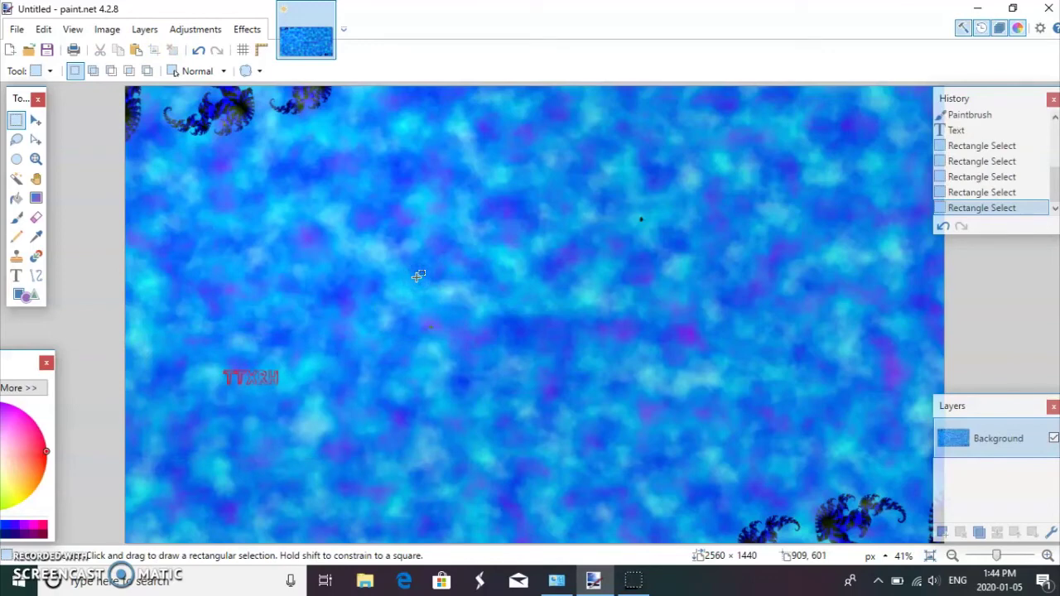
- Create a new image 2560 pixels wide and 1440 pixels high
left_click(18, 30)
left_click(42, 50)
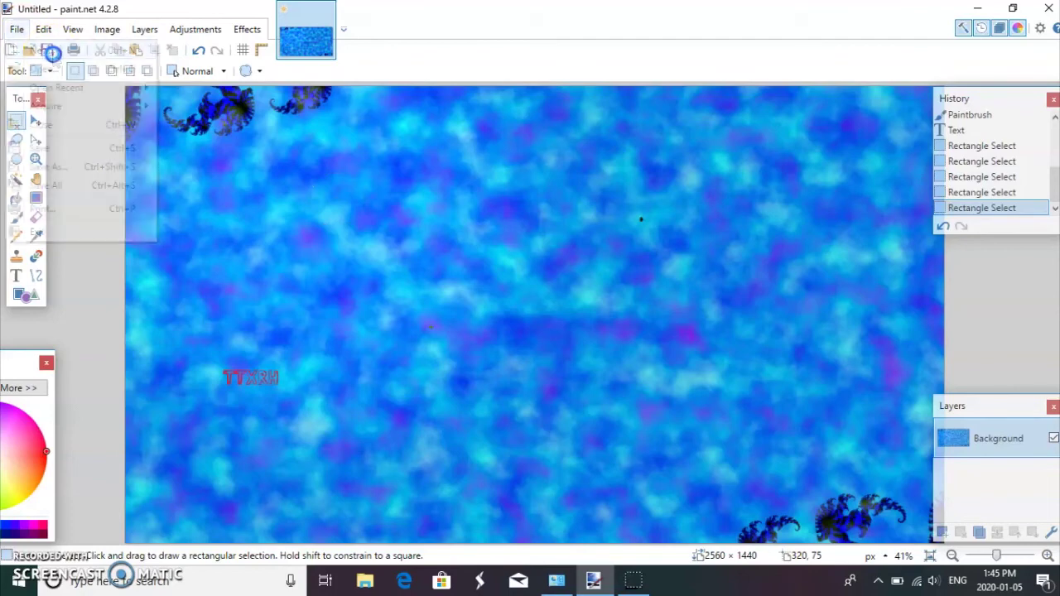
key("BackSpace")
type("2")
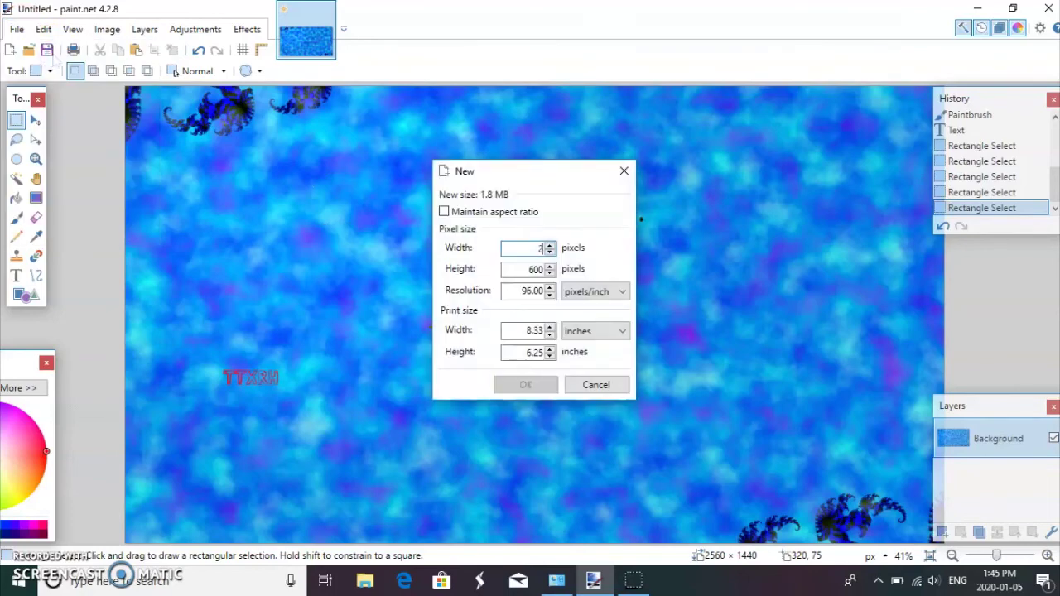
type("560")
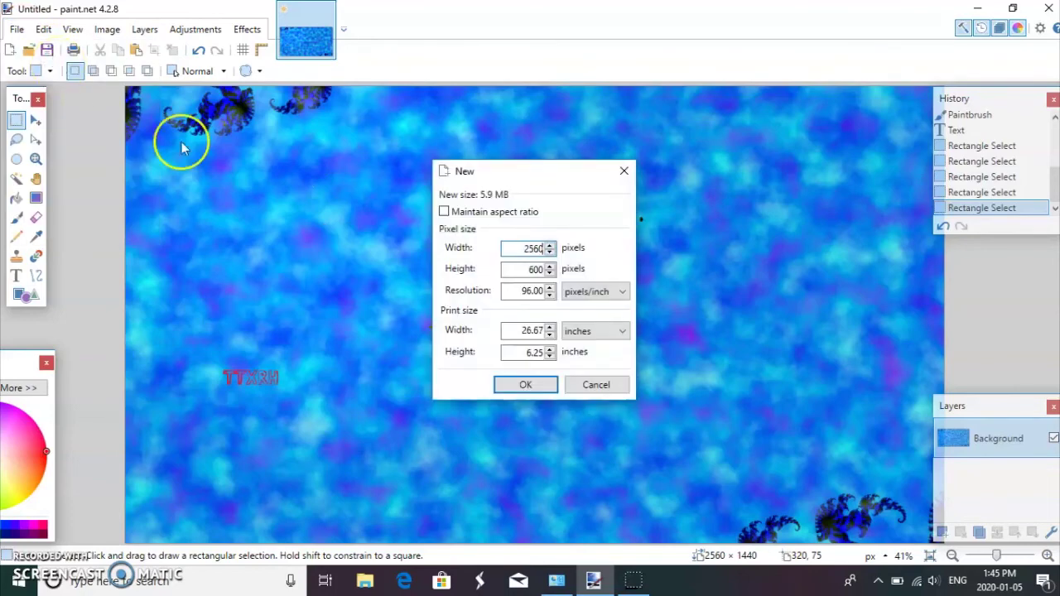
double_click(543, 268)
type("1440")
key("Return")
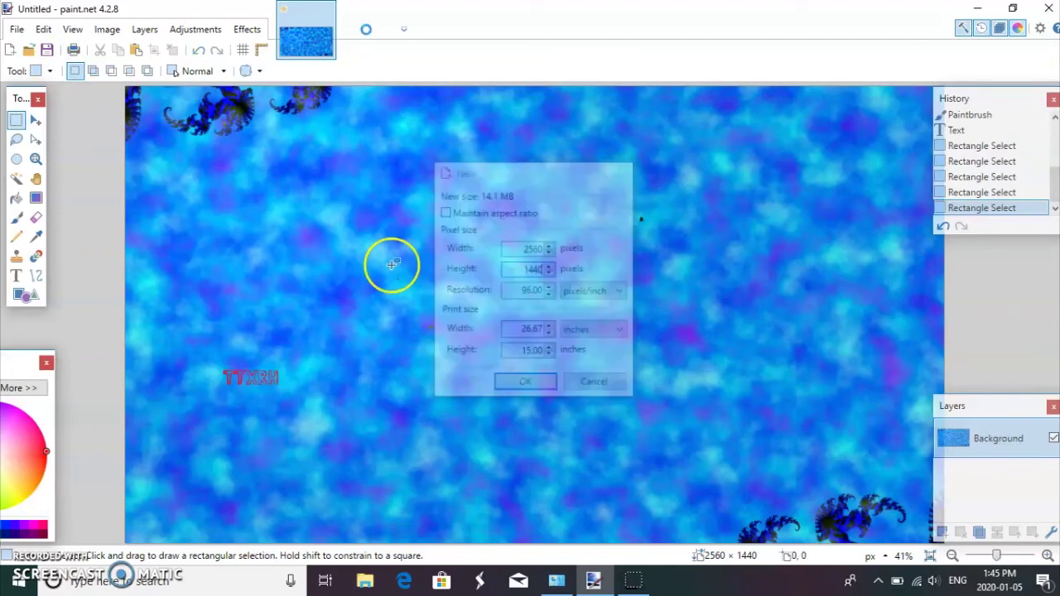
- Apply the Turbulence effect to the blank image with period 100, size 4096 and blending enabled
left_click(248, 33)
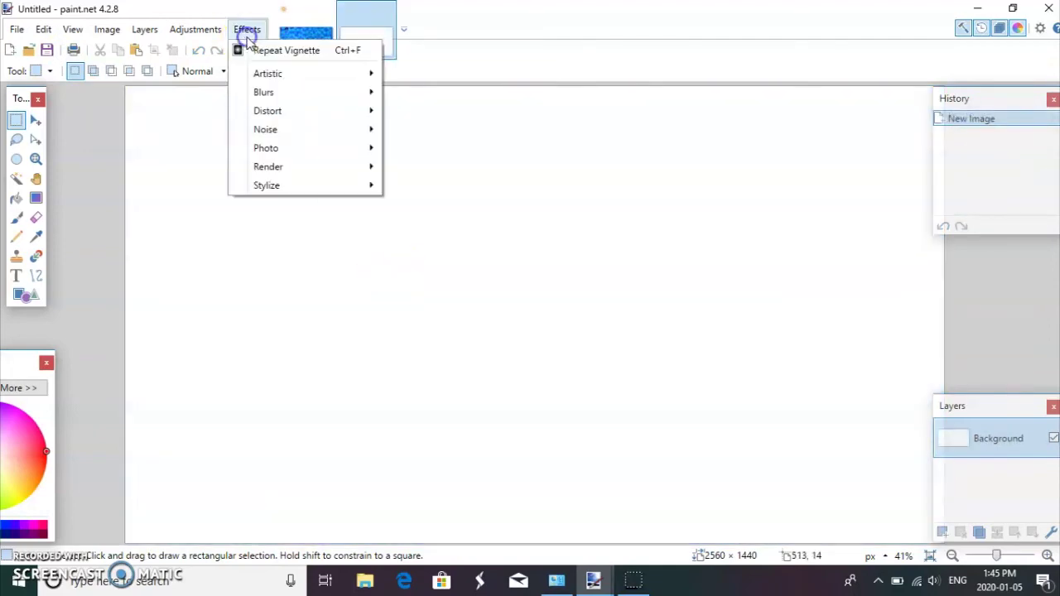
mouse_move(367, 169)
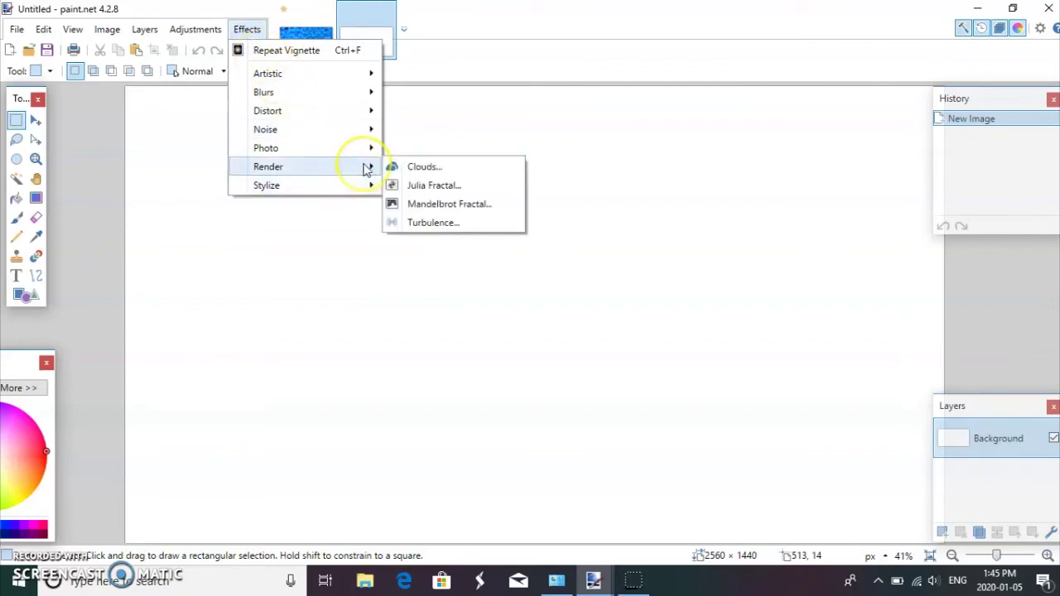
left_click(443, 224)
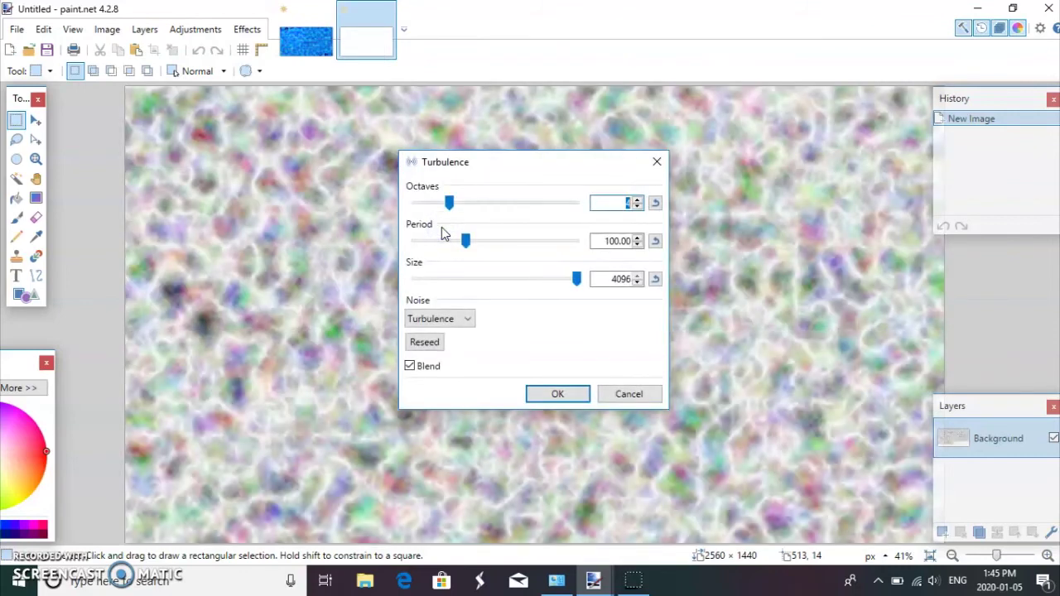
left_click(552, 394)
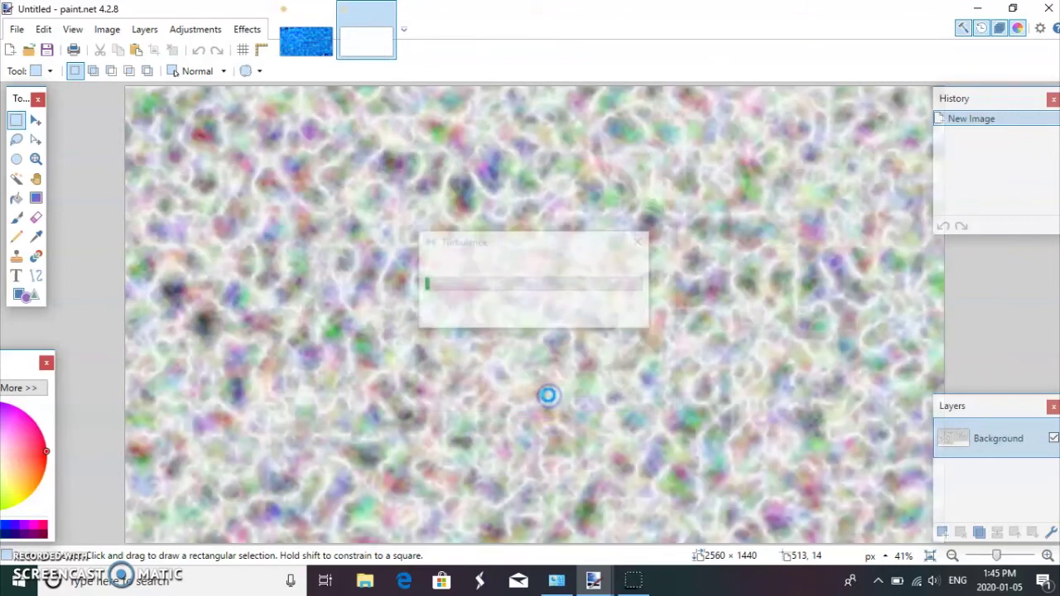
- Start a Clouds effect with scale 259 and roughness 0.50, trying the Multiply and Color Burn blend modes
left_click(240, 29)
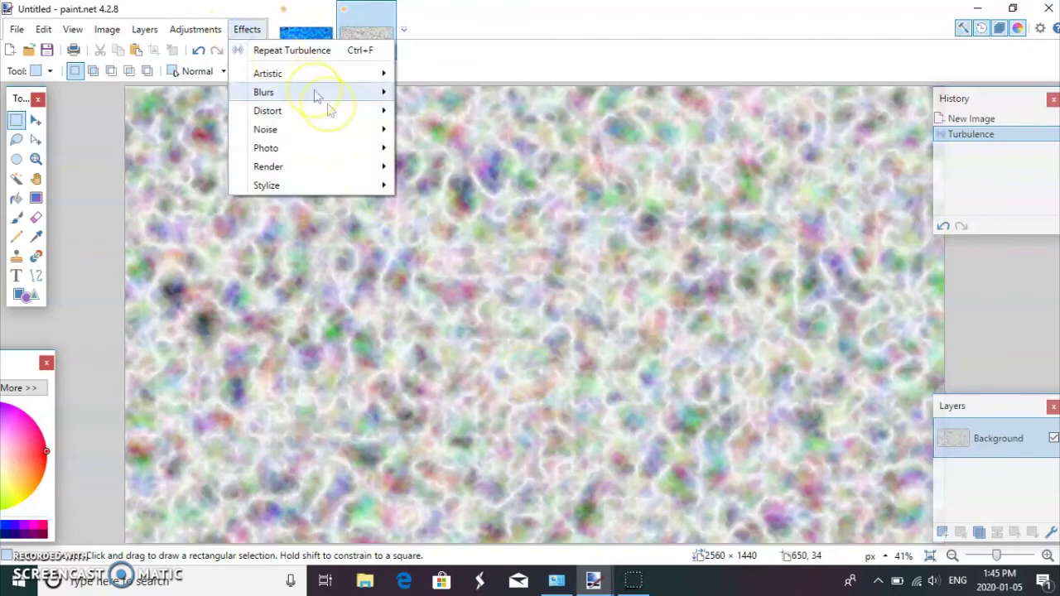
mouse_move(367, 169)
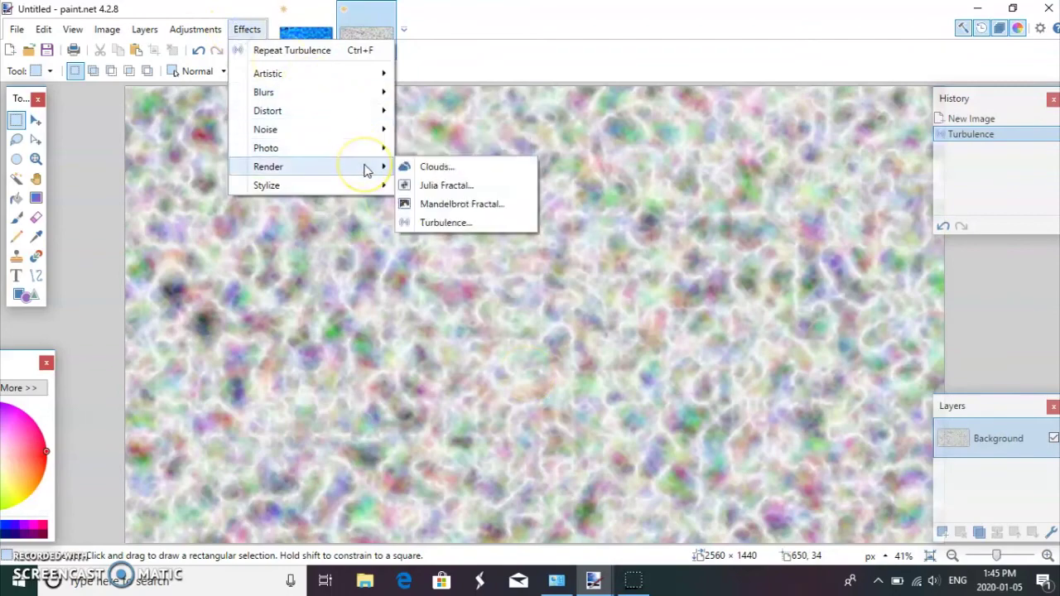
left_click(413, 167)
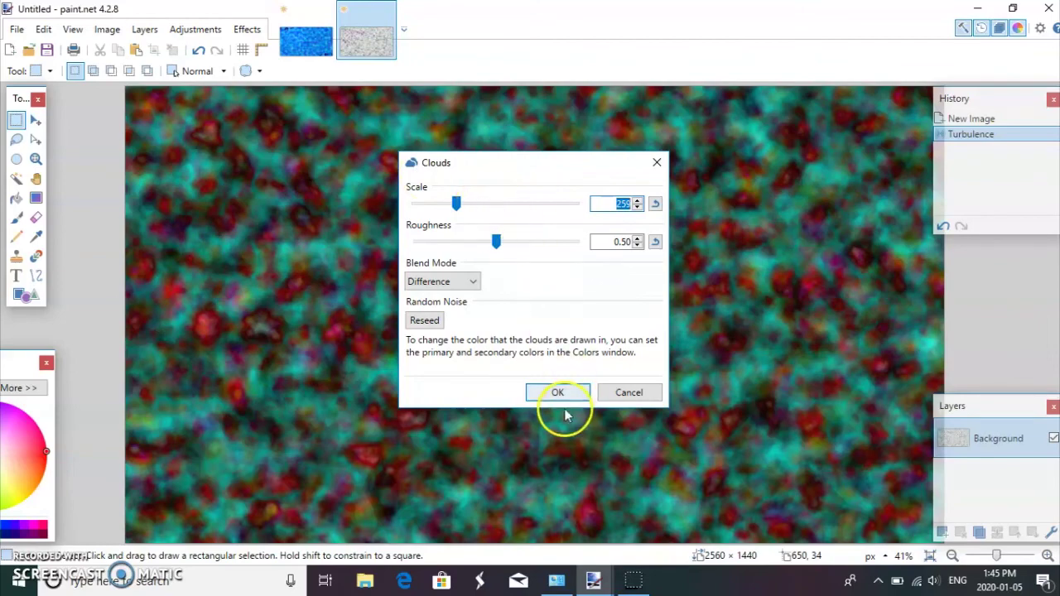
left_click(456, 283)
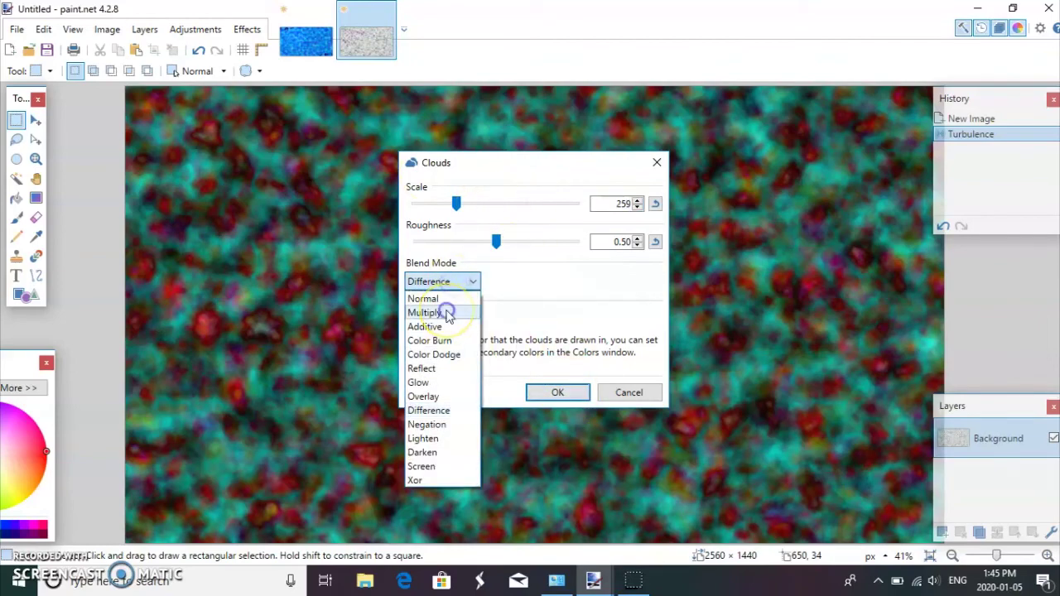
left_click(444, 308)
left_click(464, 280)
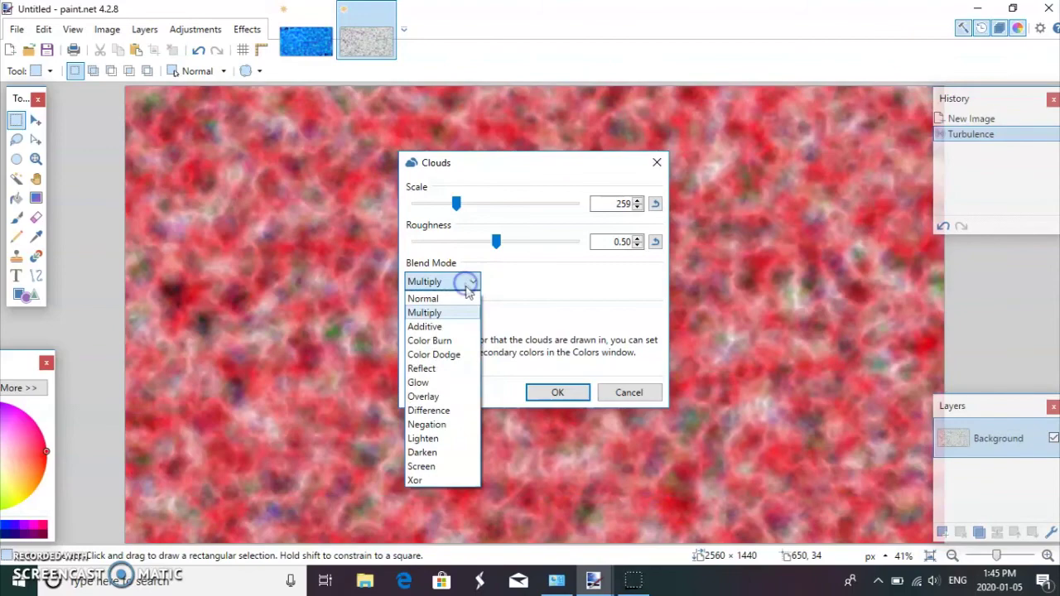
left_click(466, 340)
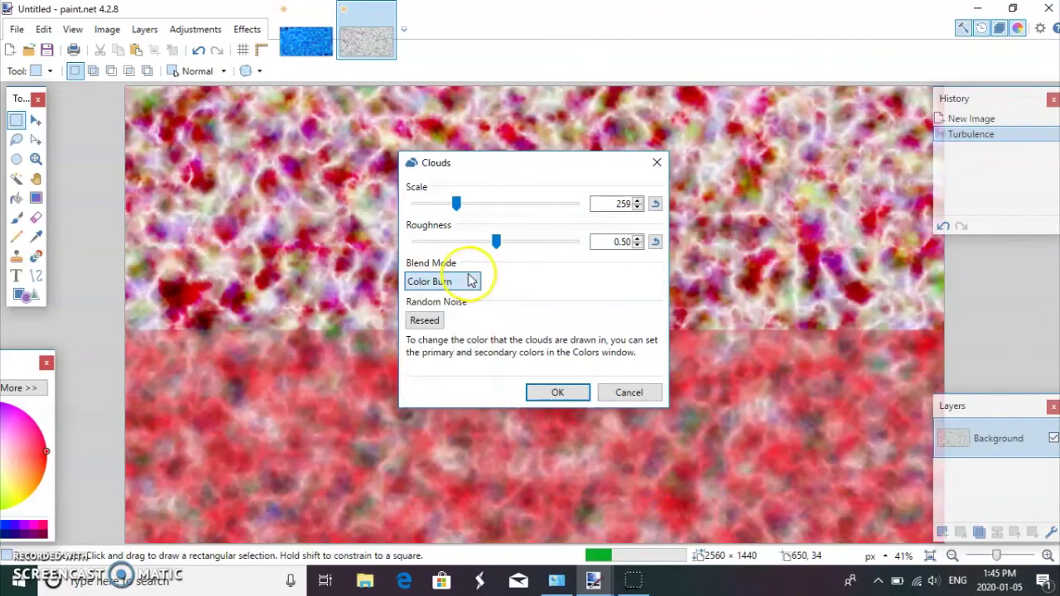
- Try the Overlay, Glow and Reflect blend modes for the clouds
left_click(468, 281)
left_click(446, 398)
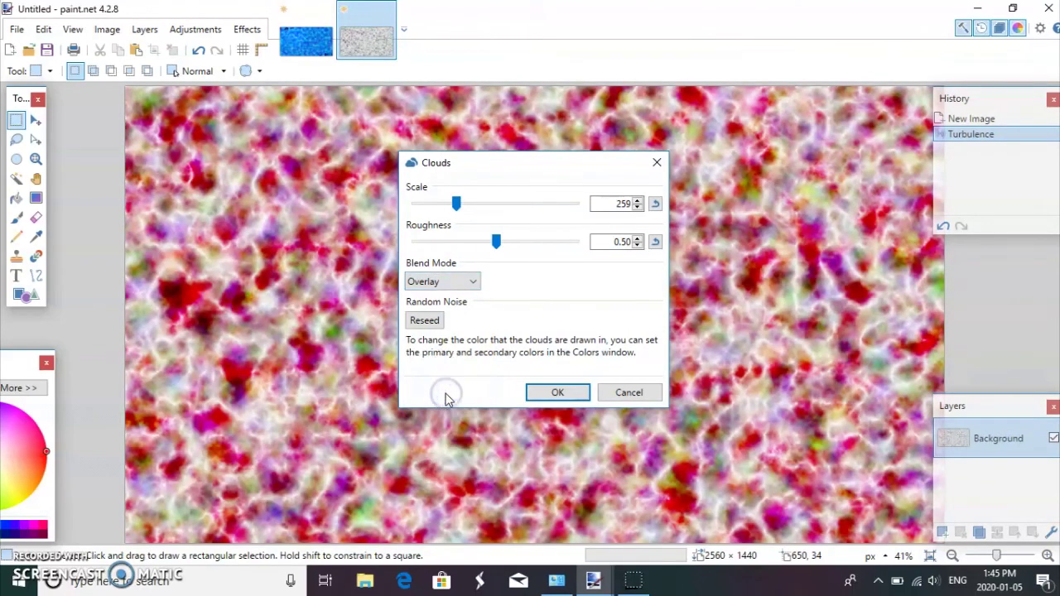
left_click(436, 283)
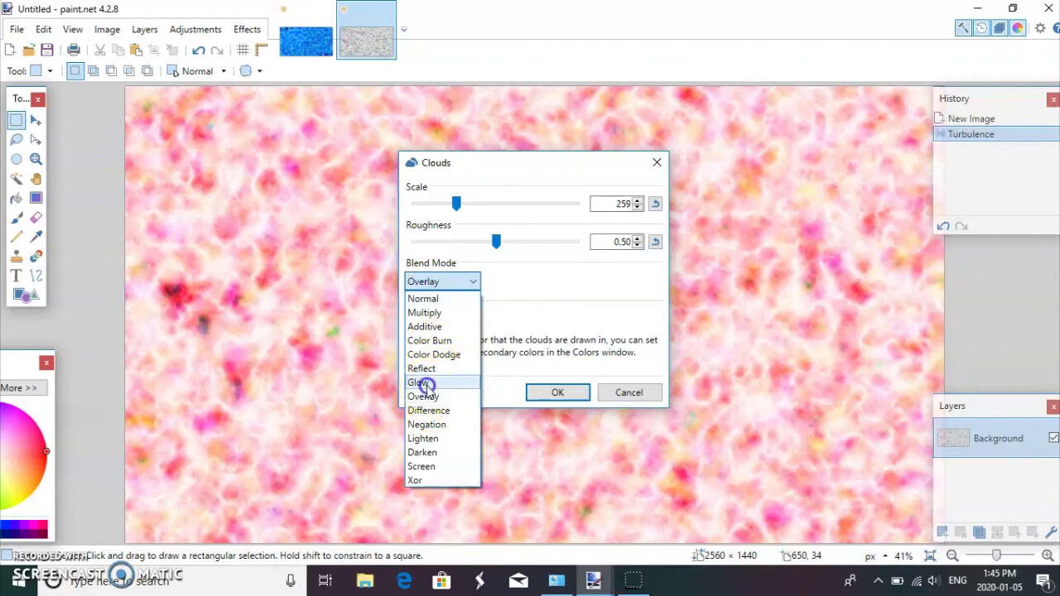
left_click(431, 378)
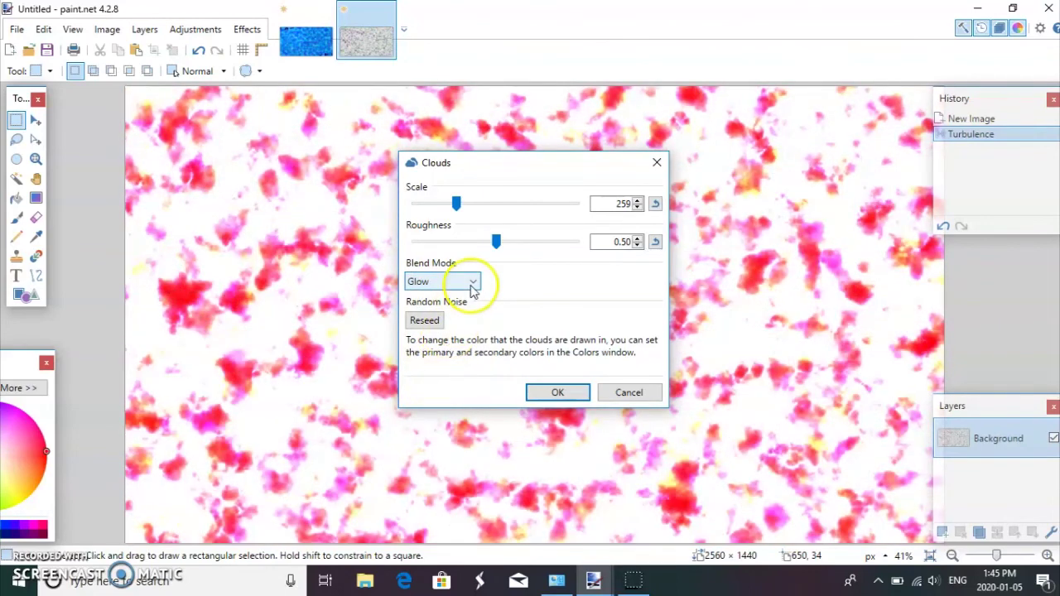
left_click(469, 283)
left_click(439, 369)
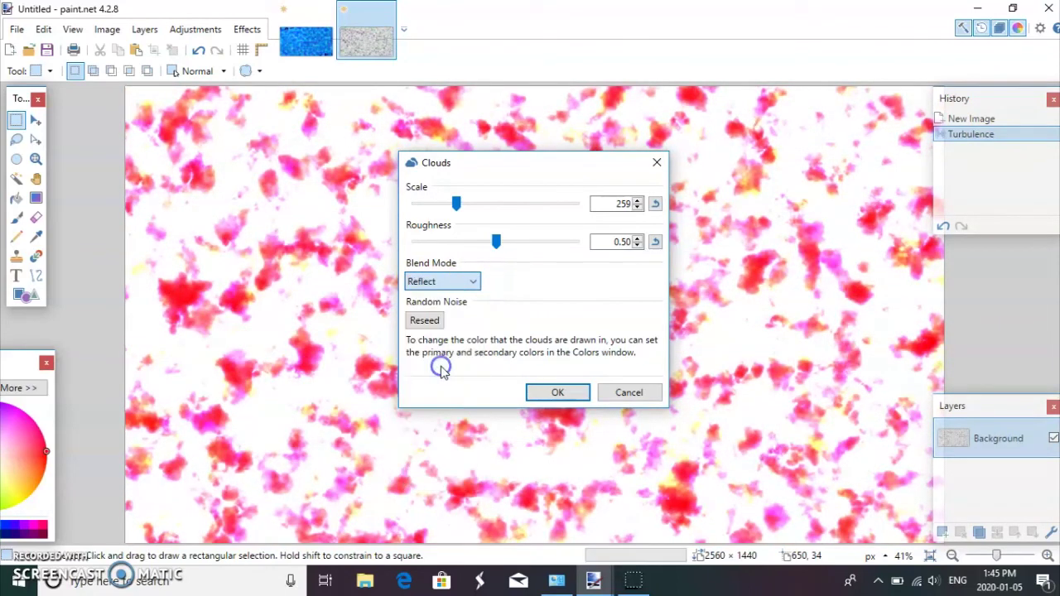
- Set the clouds' blend mode to Color Burn and apply the effect
left_click(472, 282)
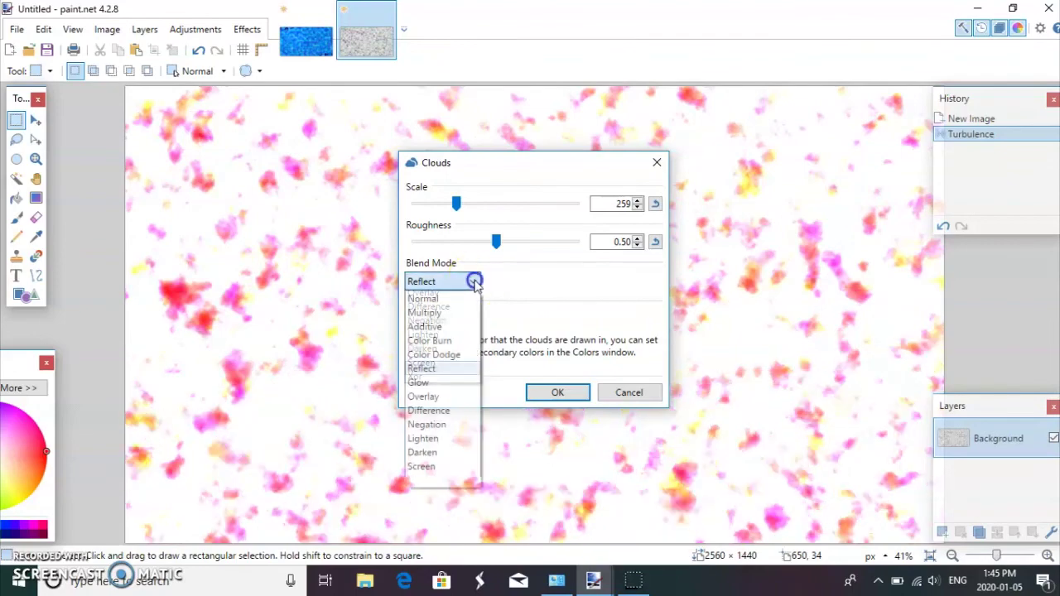
left_click(425, 340)
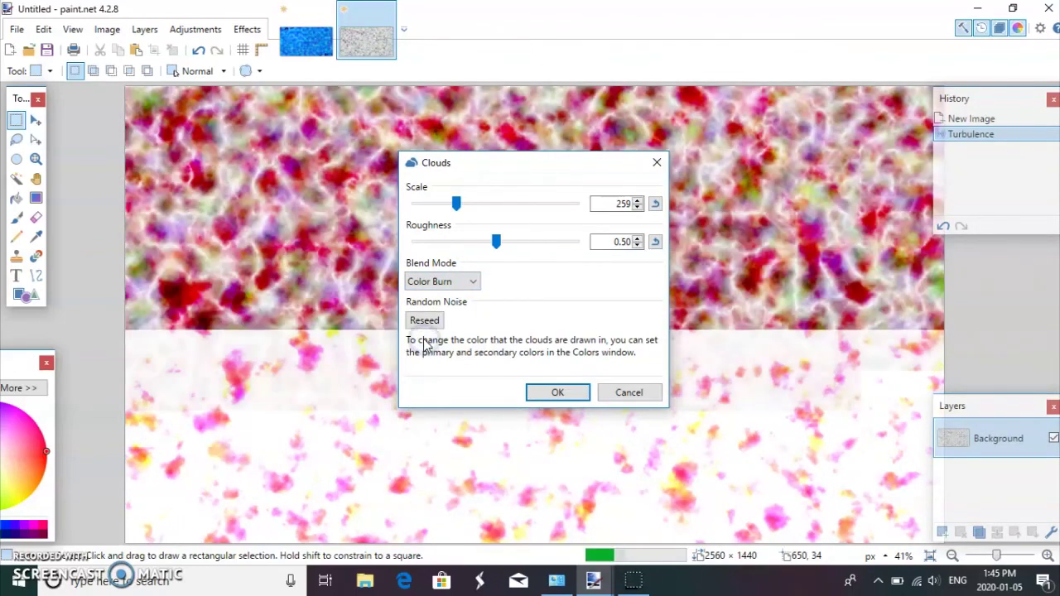
left_click(561, 394)
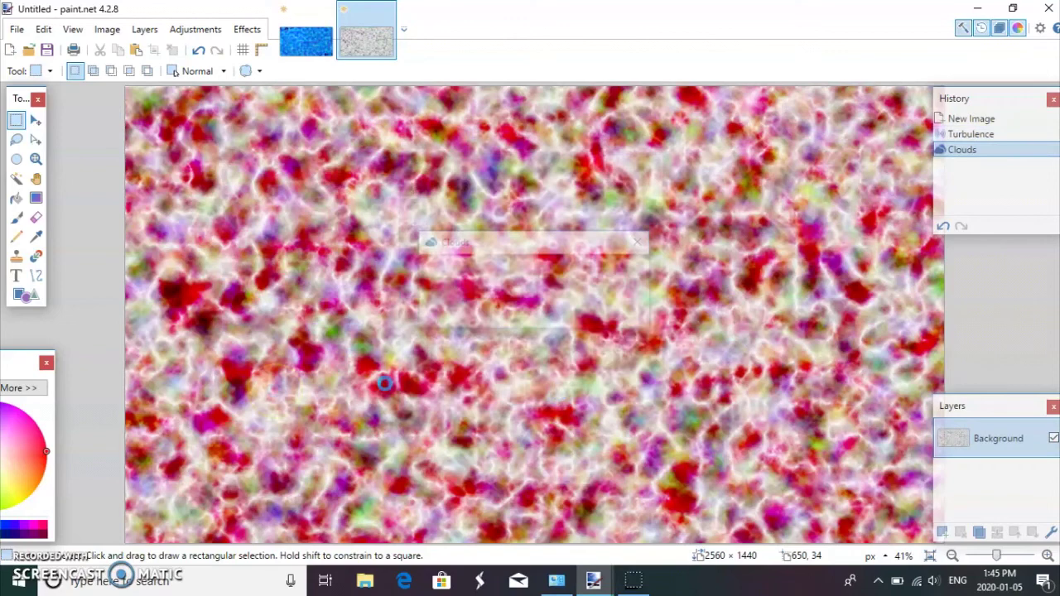
- Set the primary color to yellow and apply a Clouds effect with scale 259, roughness 0.50 and Multiply blend mode
left_click(18, 494)
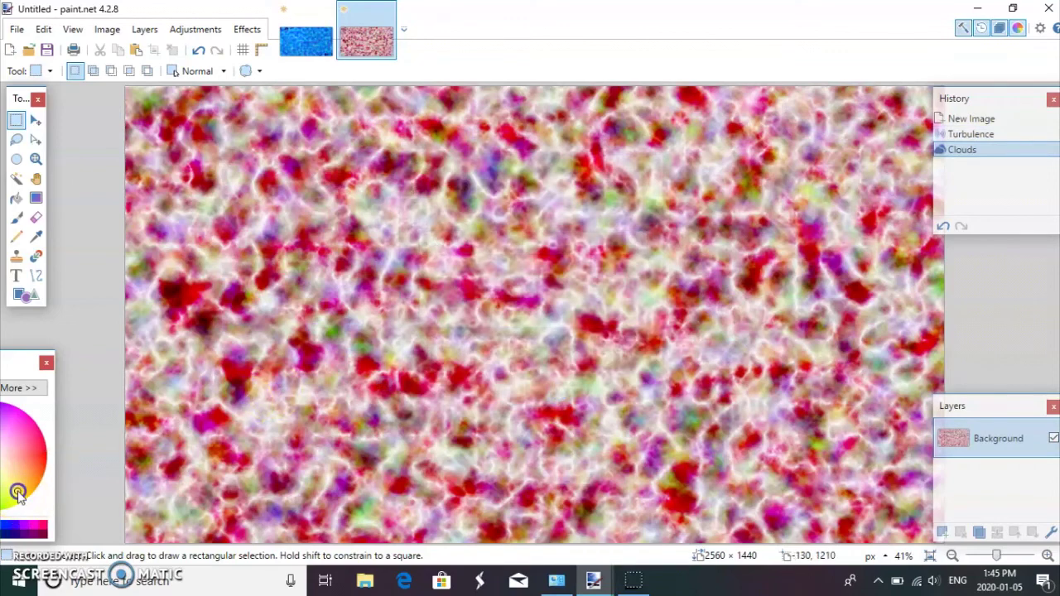
left_click(247, 29)
mouse_move(325, 167)
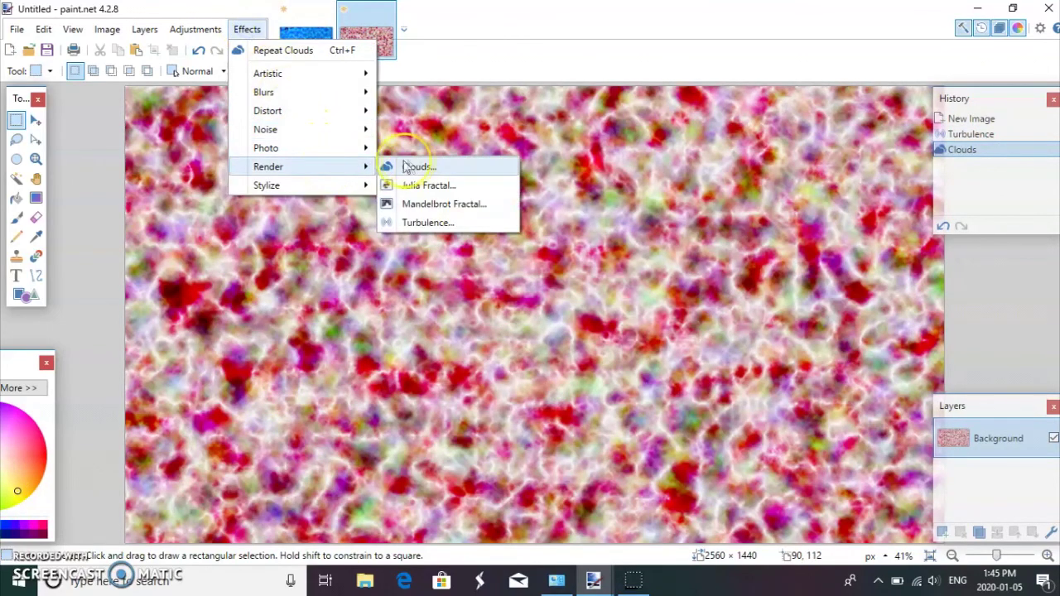
left_click(414, 166)
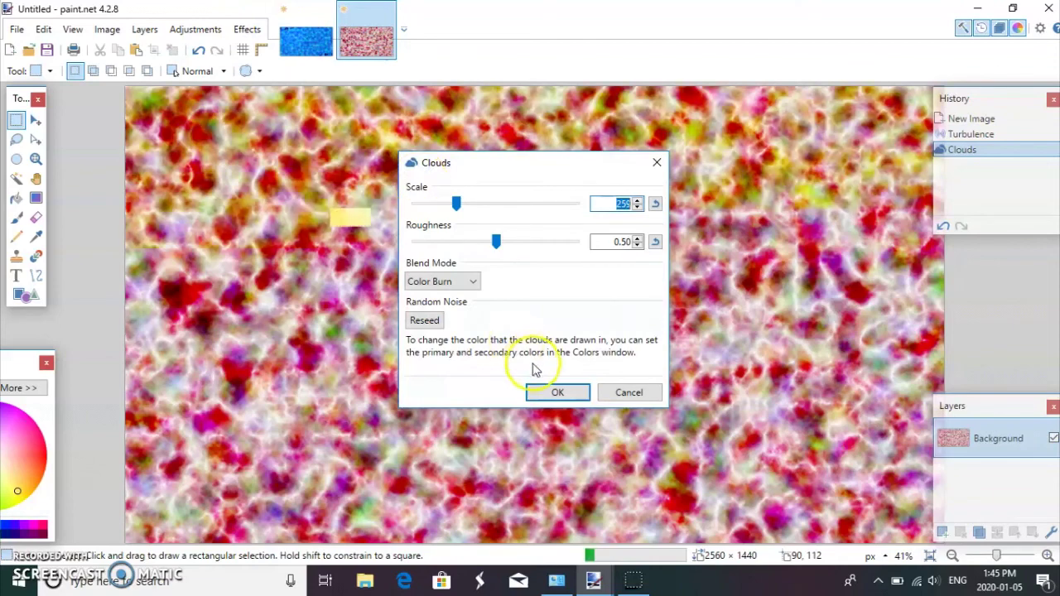
left_click(452, 282)
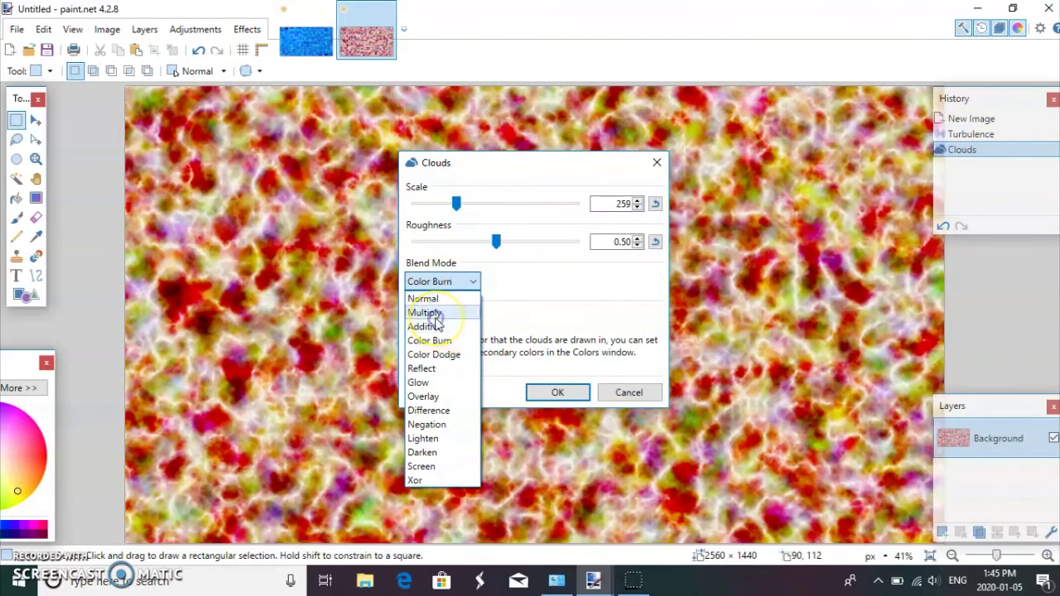
left_click(434, 313)
left_click(534, 394)
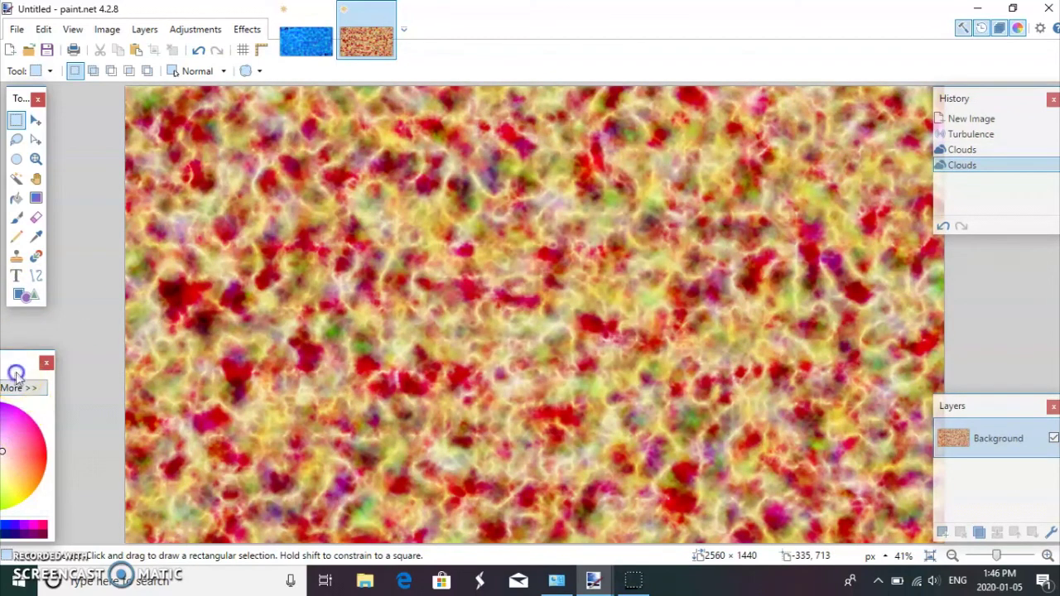
- Add the text "TTXRH" in blue Sketch Book font at size 72 on the lower-left part of the image
left_click_drag(14, 363, 101, 363)
left_click(59, 412)
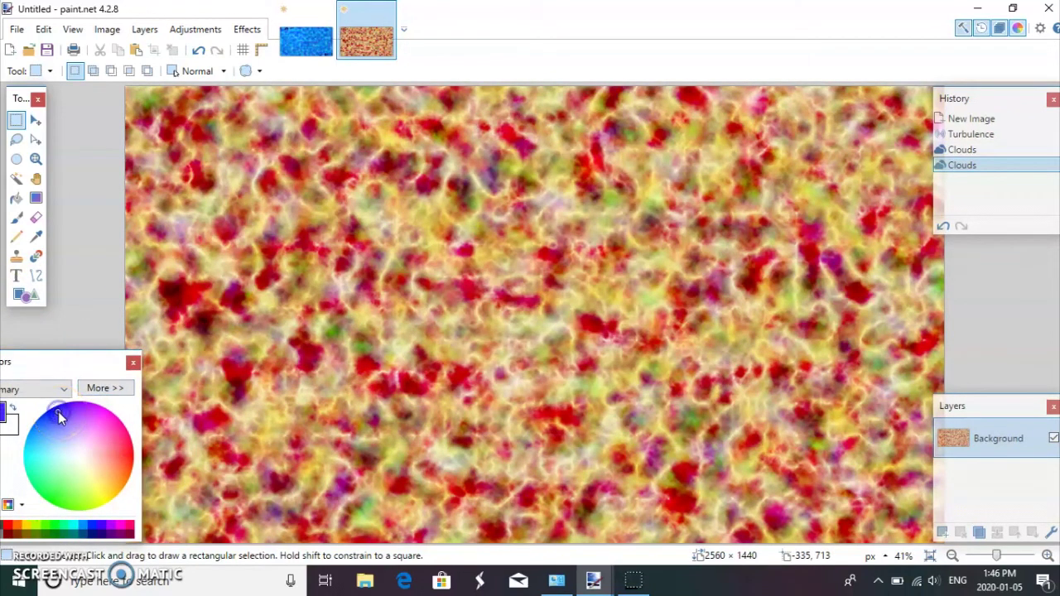
left_click(16, 276)
left_click(249, 358)
type("T")
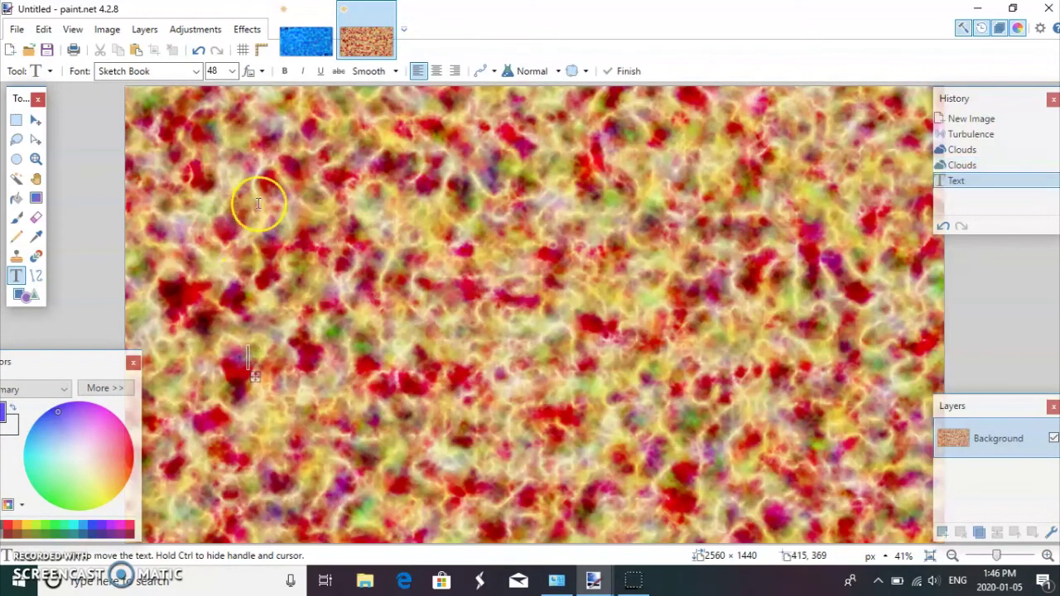
left_click(233, 71)
left_click(212, 261)
type("TXT")
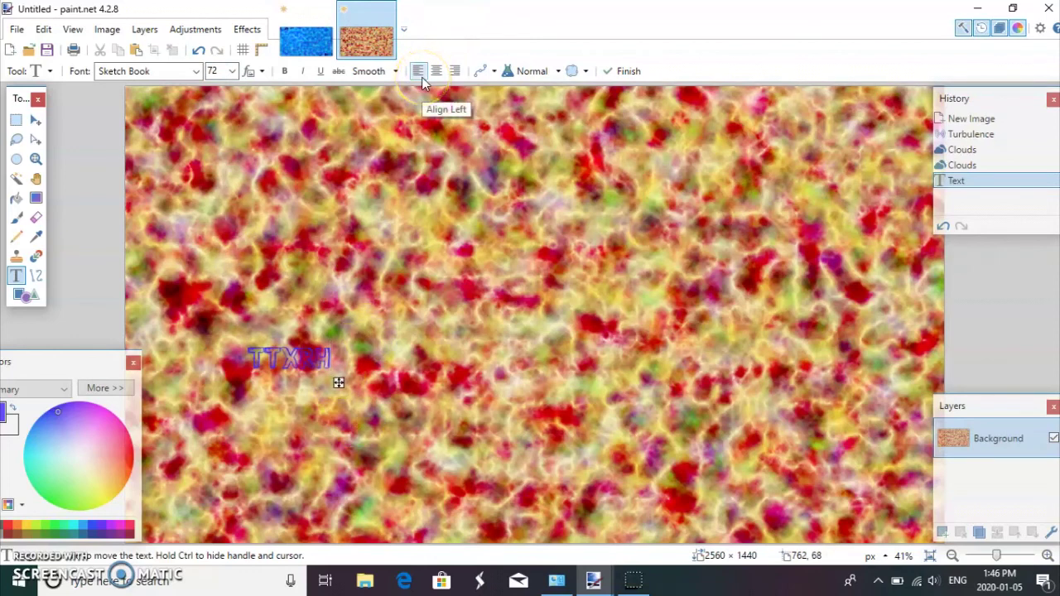
- Make the "TTXRH" text bold and move it slightly down and to the left
left_click(286, 71)
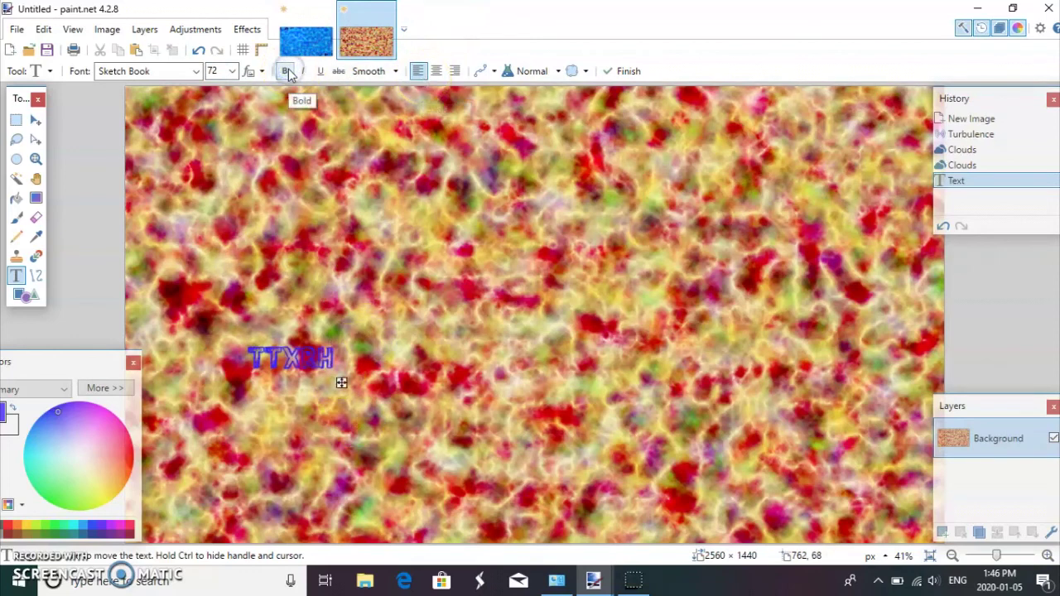
left_click_drag(342, 385, 307, 412)
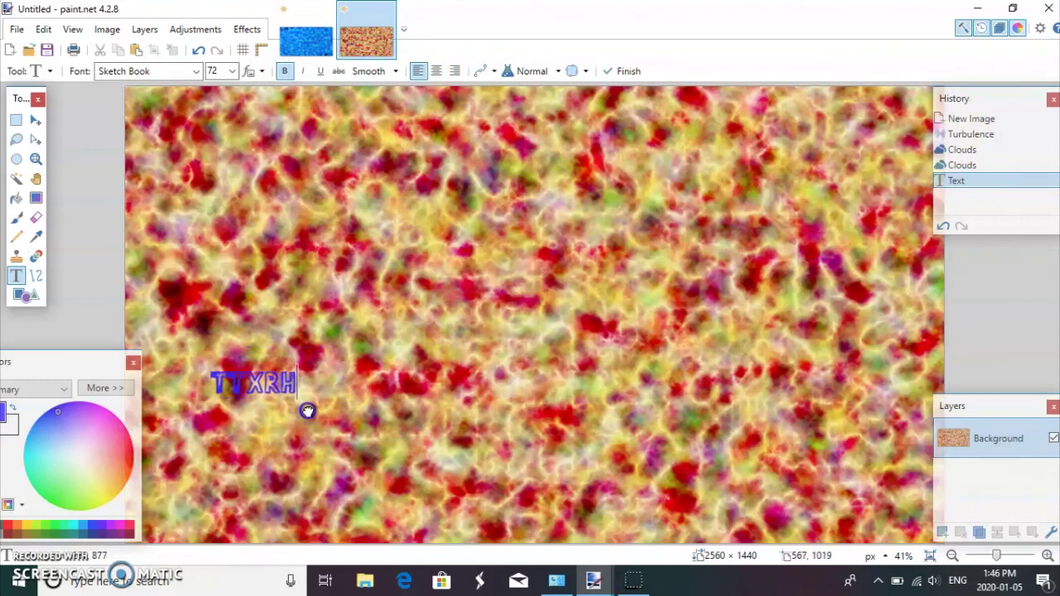
left_click(307, 410)
left_click_drag(306, 409, 319, 404)
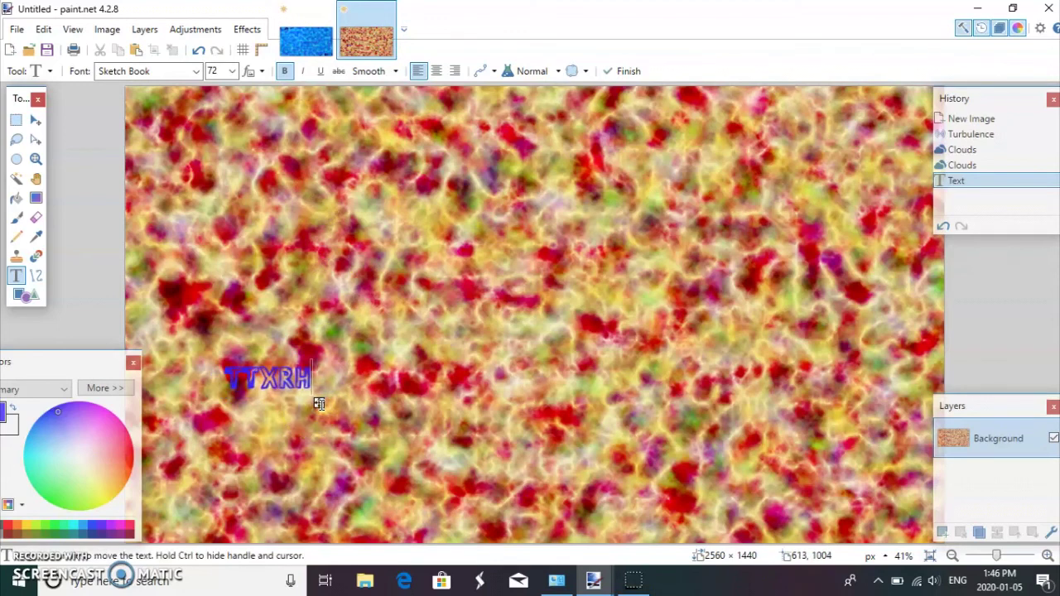
left_click(261, 30)
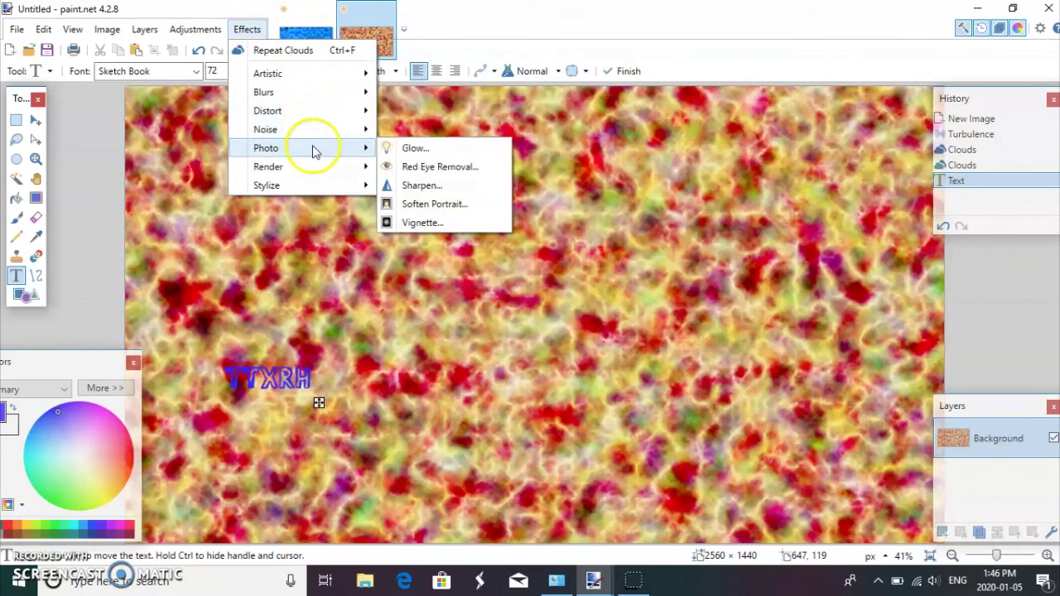
mouse_move(321, 174)
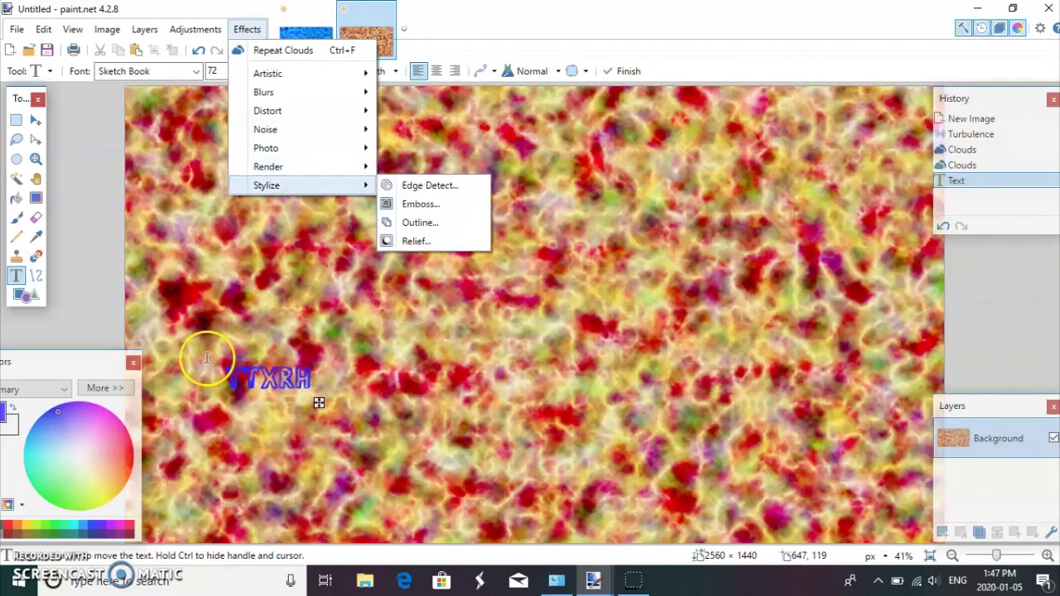
left_click(206, 359)
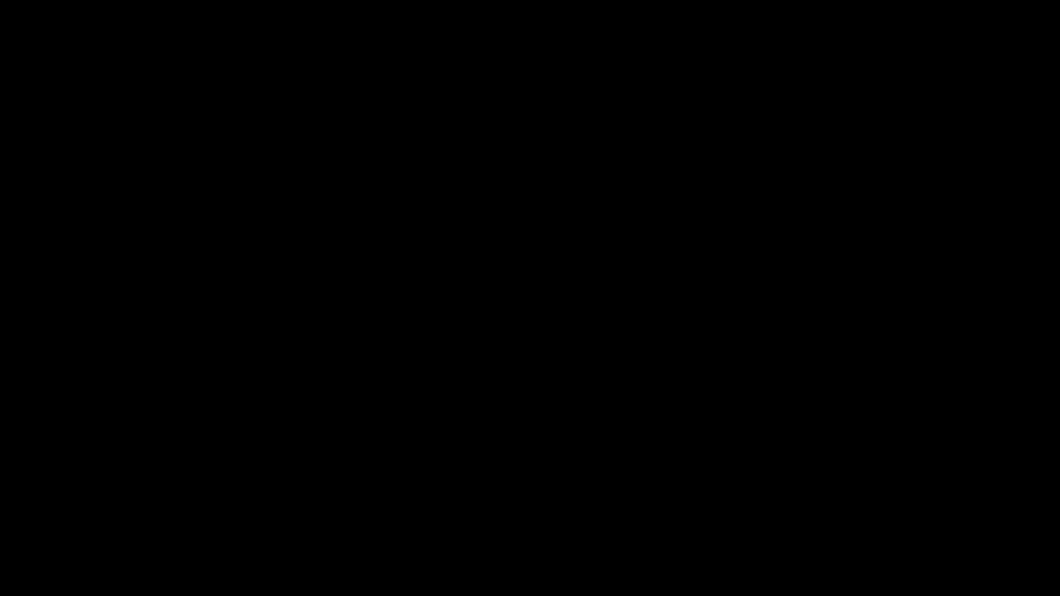